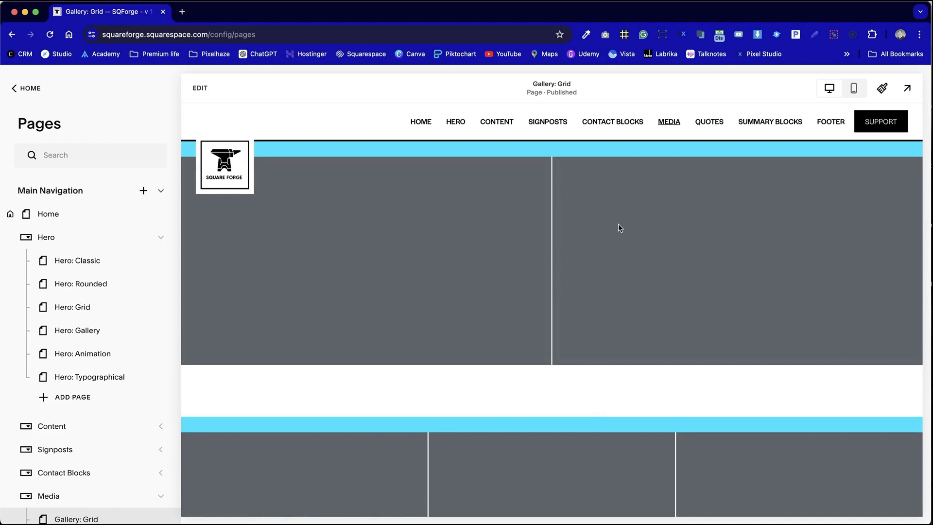
# - Preview the Gallery: Grid page full screen to study its layout, then return to editing
pyautogui.click(906, 88)
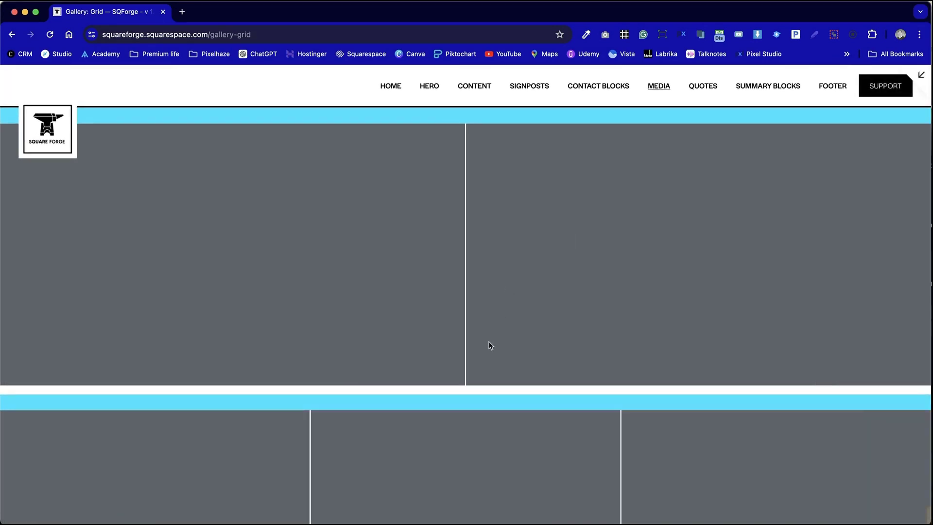
pyautogui.scroll(-1, 491, 345)
pyautogui.scroll(-15, 490, 345)
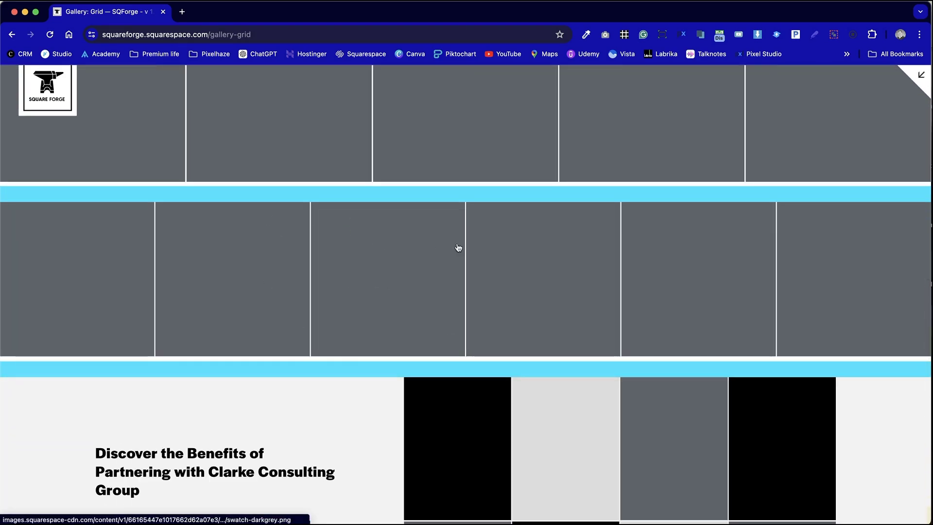
pyautogui.scroll(2, 463, 251)
pyautogui.scroll(-8, 546, 438)
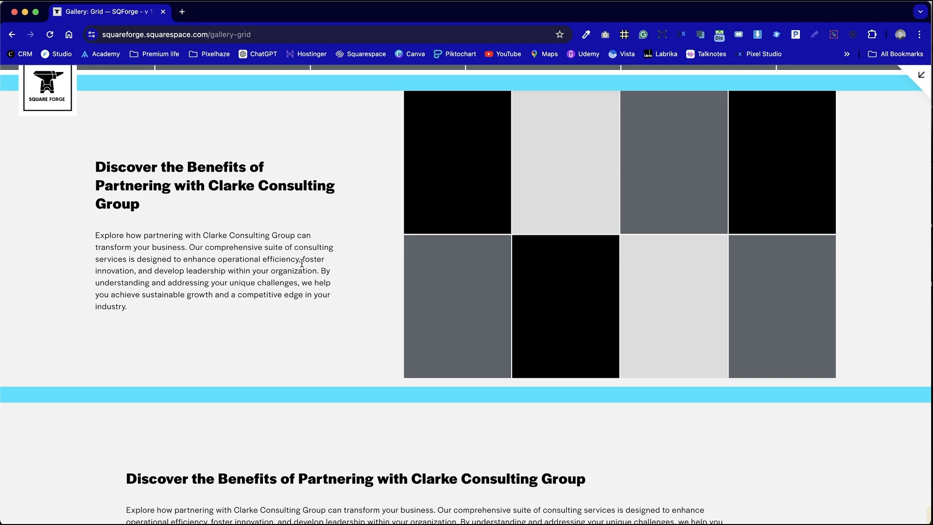
pyautogui.scroll(-5, 302, 263)
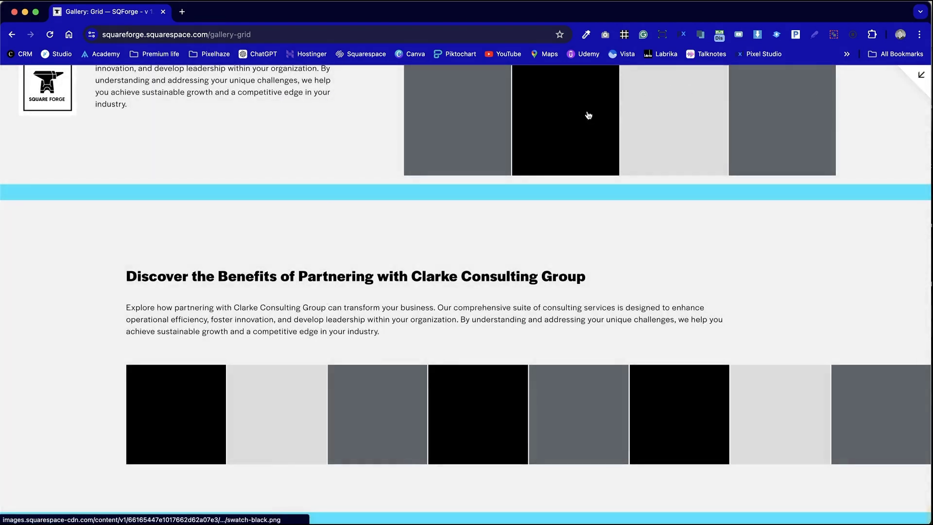
pyautogui.scroll(15, 658, 350)
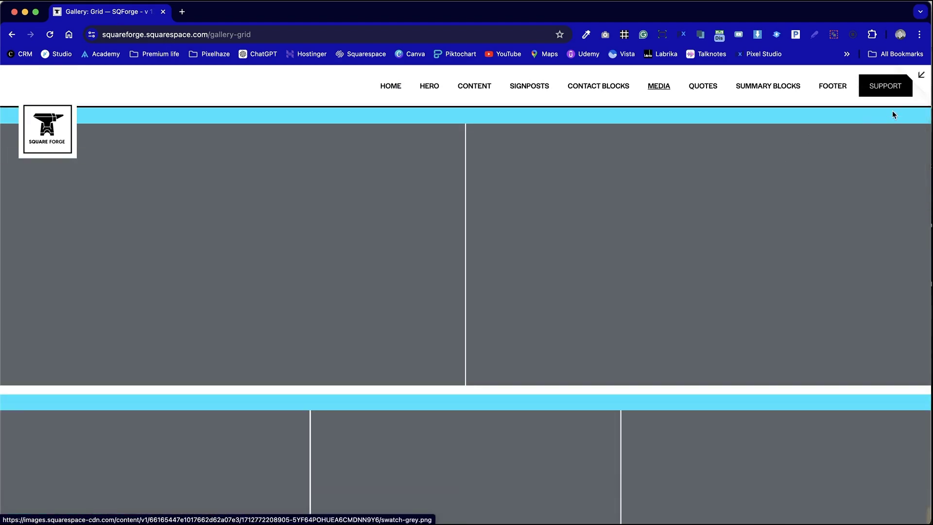
pyautogui.click(921, 75)
# - Open the Playground page in edit mode and duplicate its image-and-text section
pyautogui.scroll(-10, 93, 270)
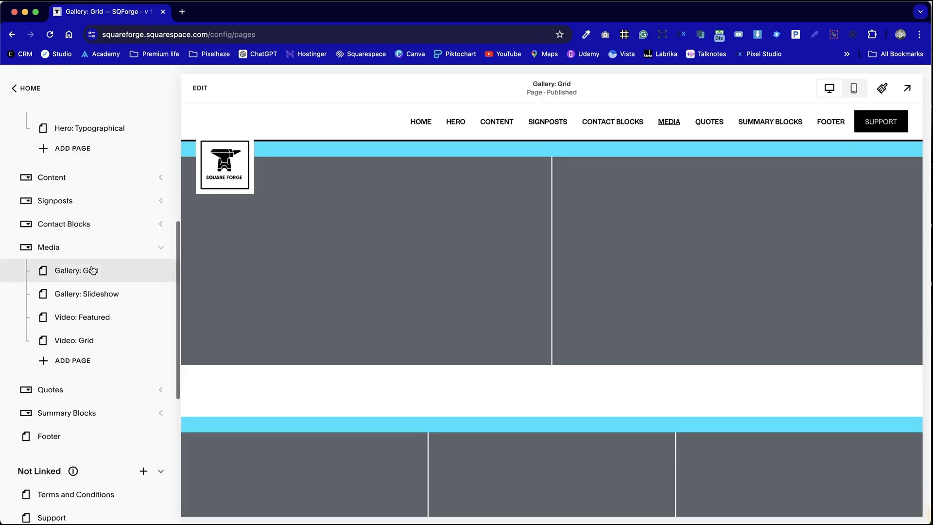
pyautogui.click(102, 359)
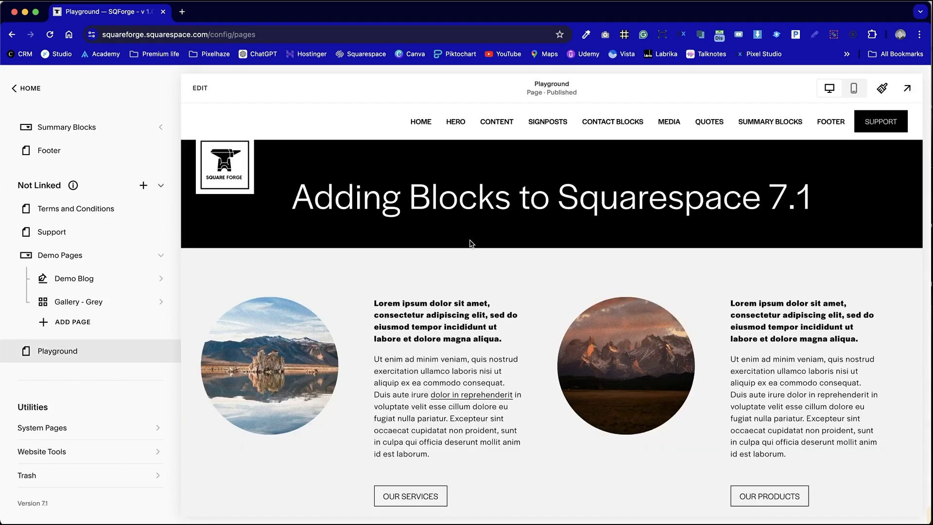
pyautogui.scroll(-1, 469, 243)
pyautogui.click(469, 243)
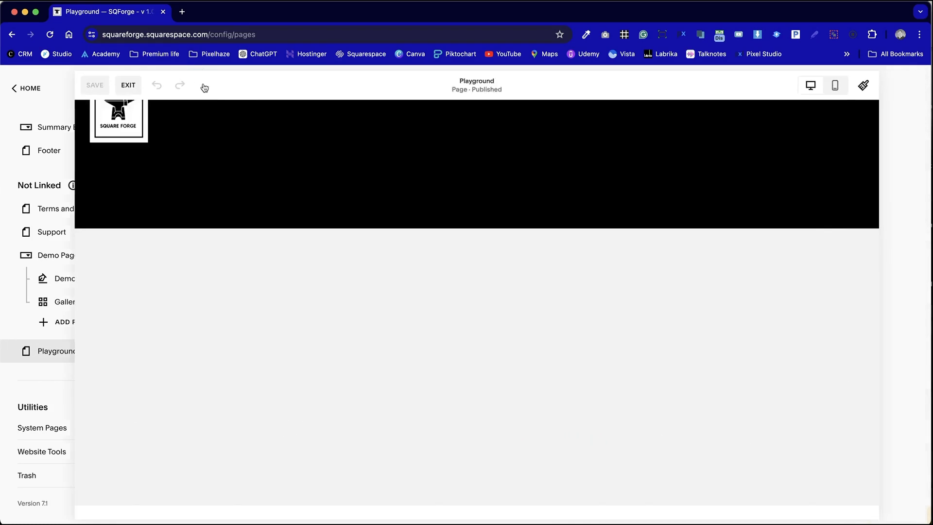
pyautogui.scroll(-1, 598, 335)
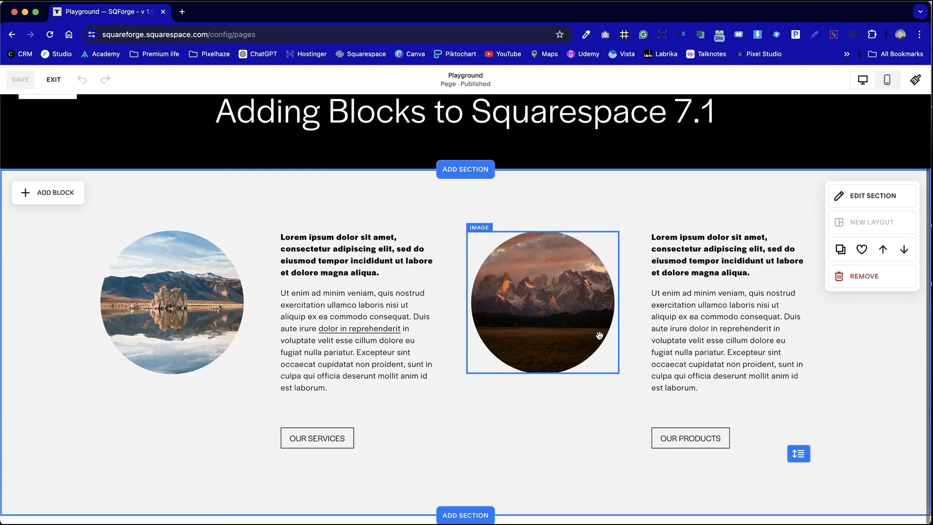
pyautogui.click(840, 249)
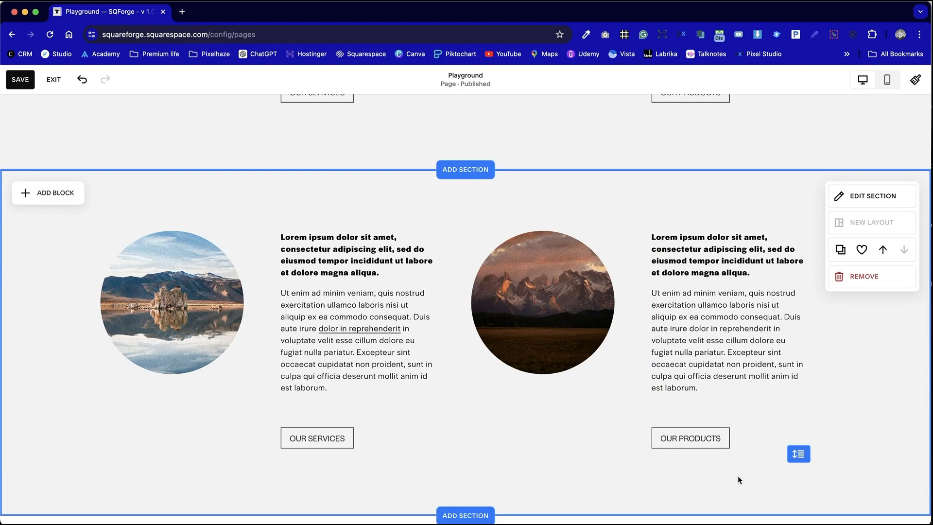
# - Delete the right image, text and button plus the left circular landscape image
pyautogui.moveTo(738, 480); pyautogui.dragTo(563, 240)
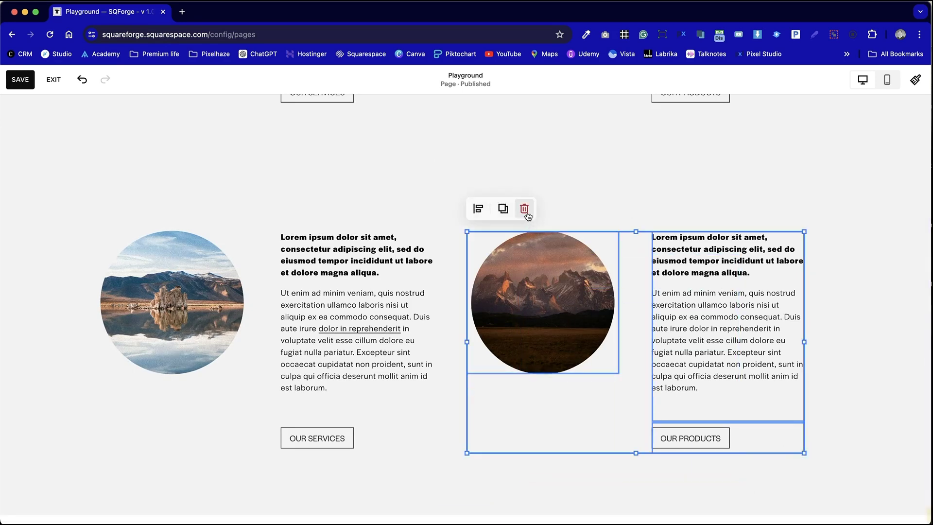
pyautogui.click(728, 477)
pyautogui.moveTo(738, 479); pyautogui.dragTo(537, 274)
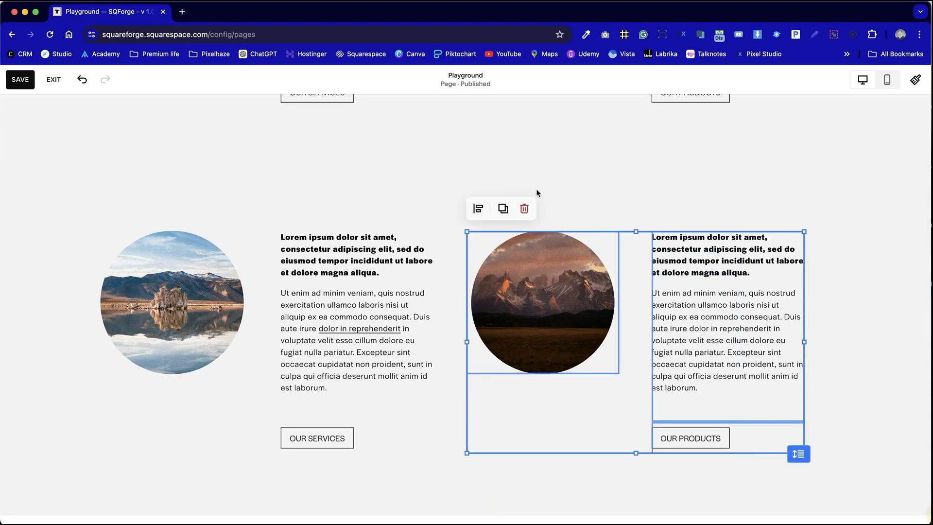
pyautogui.click(524, 208)
pyautogui.click(228, 257)
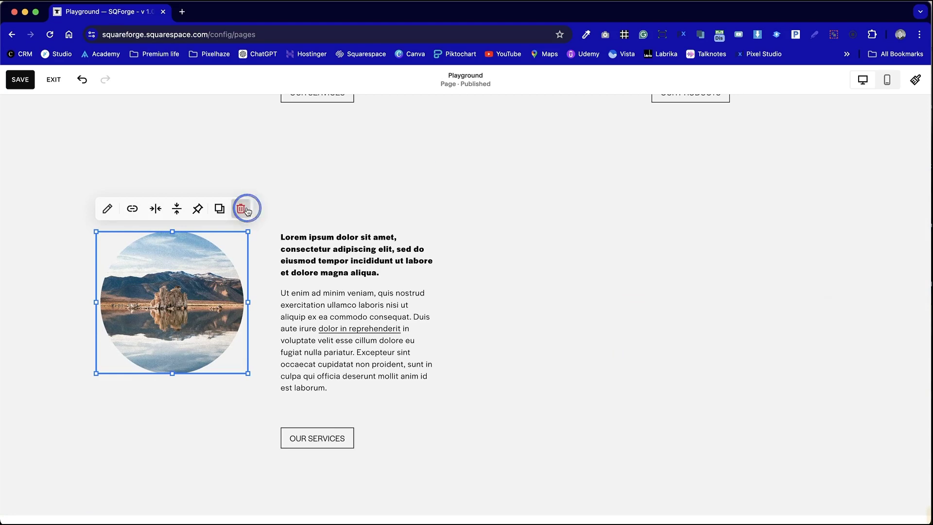
pyautogui.click(241, 208)
# - Move the remaining text and OUR SERVICES button to the left edge
pyautogui.moveTo(463, 442); pyautogui.dragTo(232, 227)
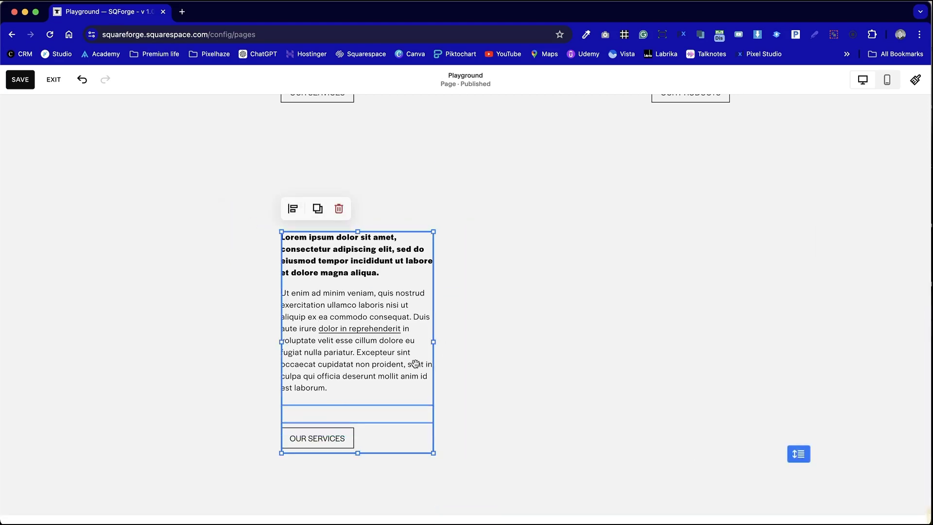
pyautogui.moveTo(415, 364); pyautogui.dragTo(231, 348)
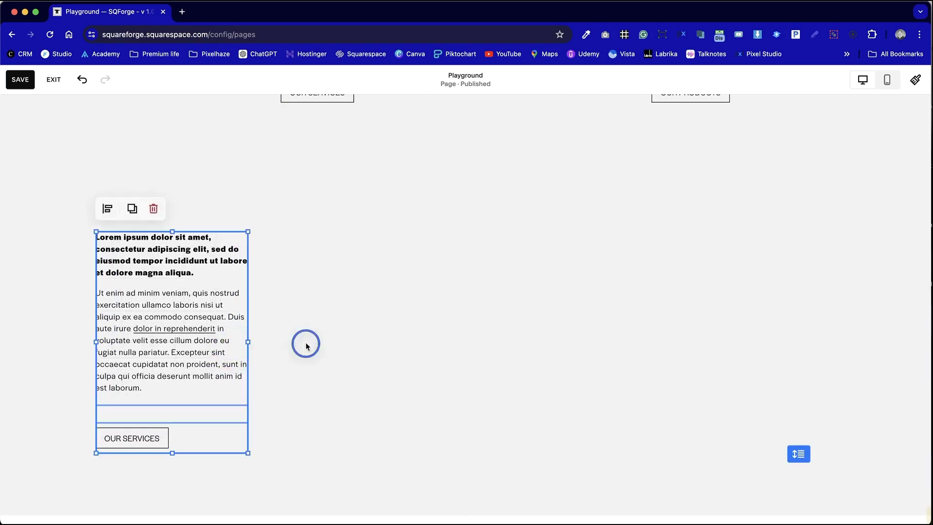
pyautogui.click(307, 345)
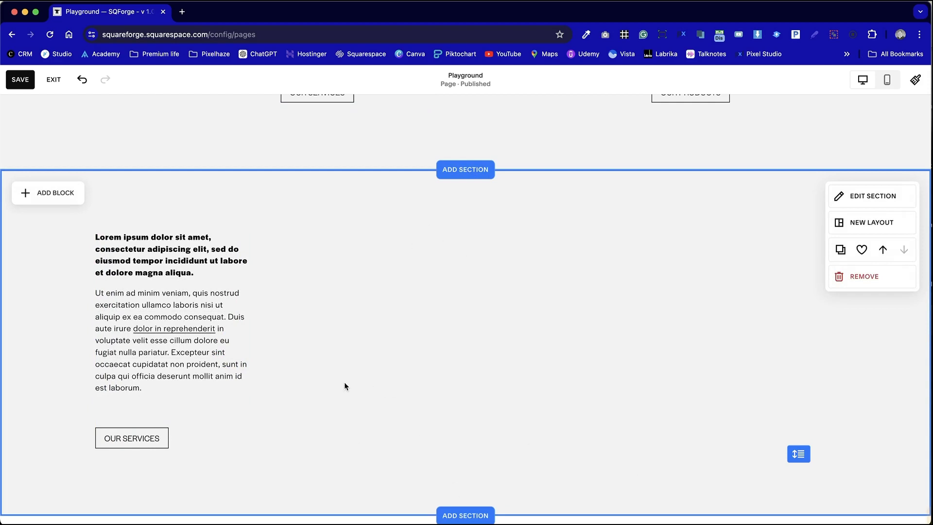
# - Insert a gallery block and place it to the right of the text
pyautogui.click(73, 193)
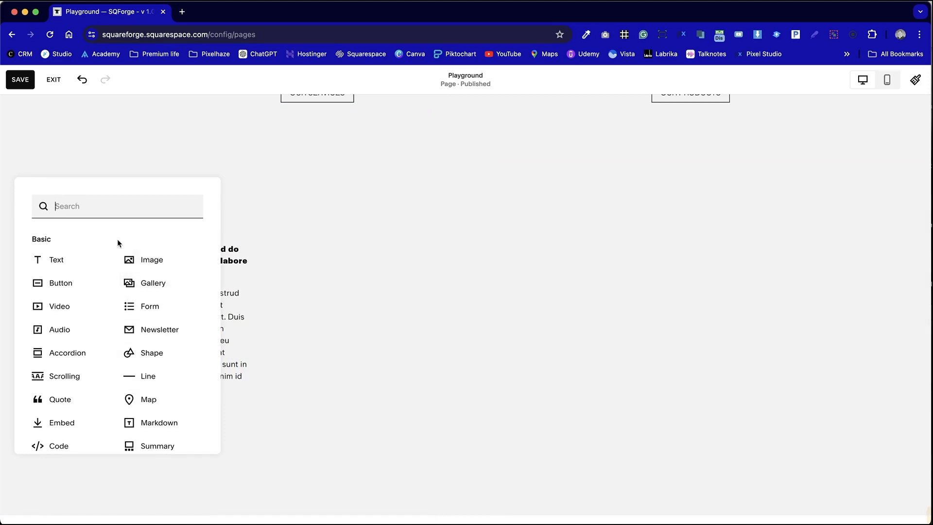
pyautogui.click(174, 287)
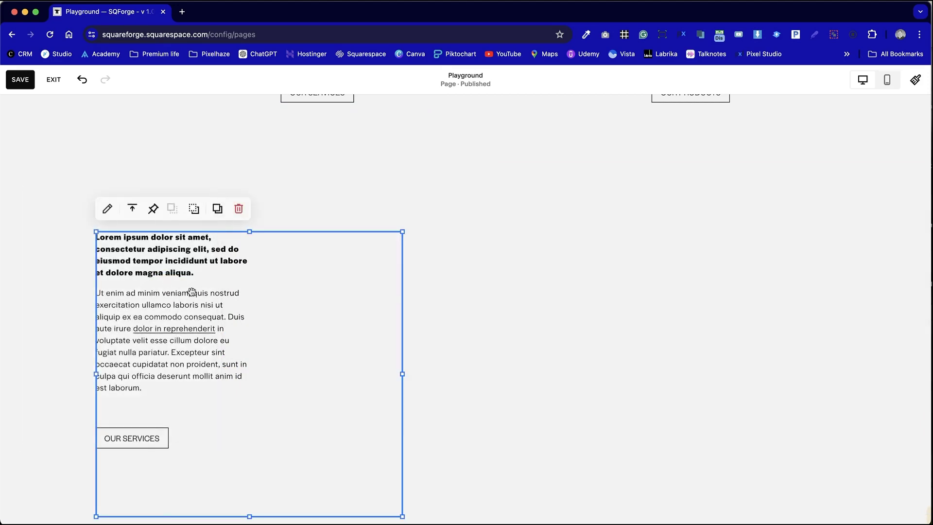
pyautogui.moveTo(308, 335); pyautogui.dragTo(493, 334)
# - Widen the gallery toward the page's right edge and shorten it to fit its images
pyautogui.moveTo(587, 373); pyautogui.dragTo(922, 362)
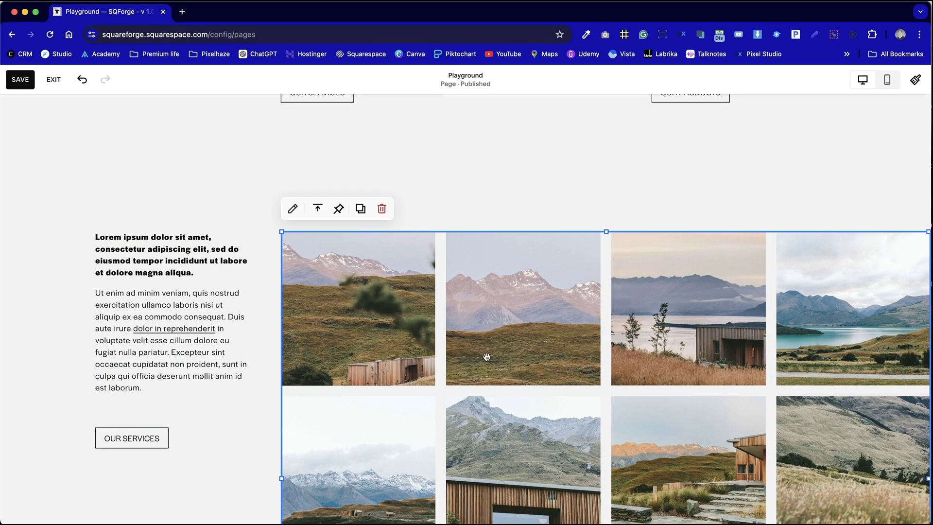
pyautogui.moveTo(927, 474); pyautogui.dragTo(834, 471)
pyautogui.scroll(-5, 834, 474)
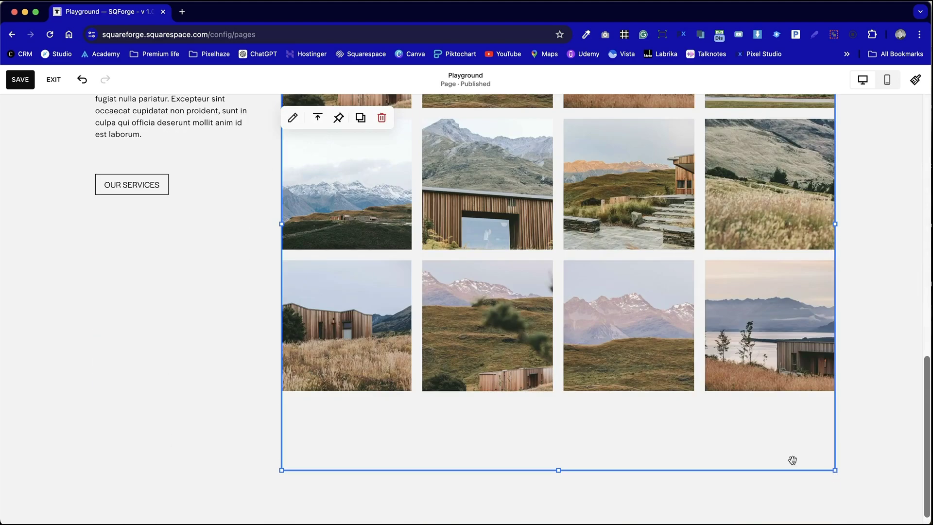
pyautogui.moveTo(558, 471); pyautogui.dragTo(558, 408)
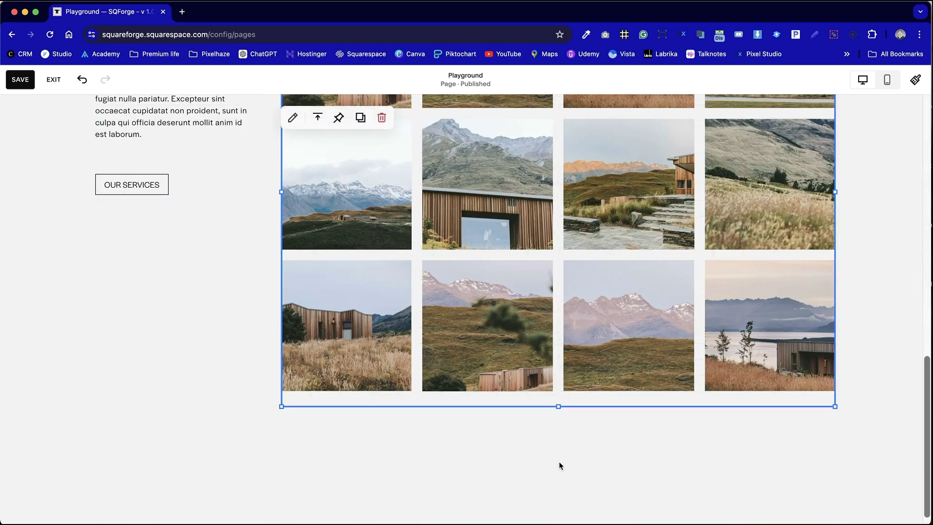
pyautogui.click(432, 438)
pyautogui.click(778, 339)
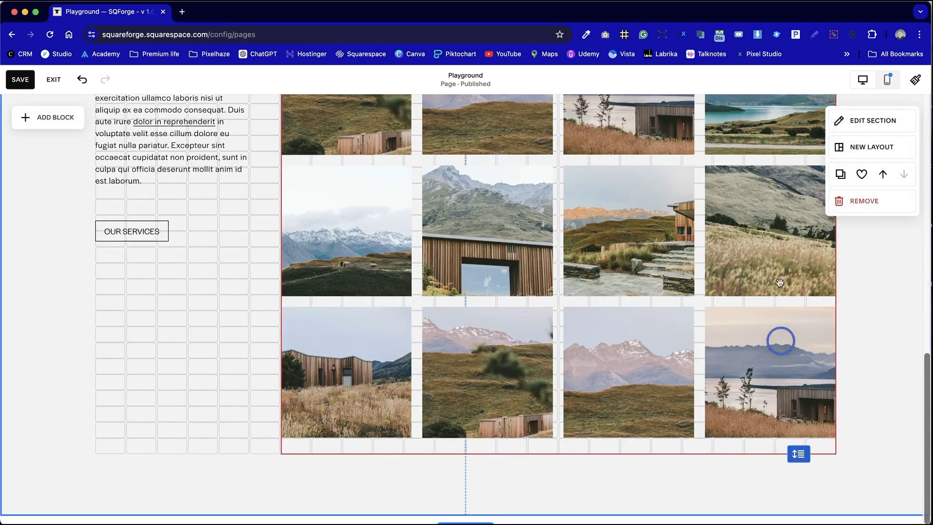
pyautogui.scroll(3, 176, 354)
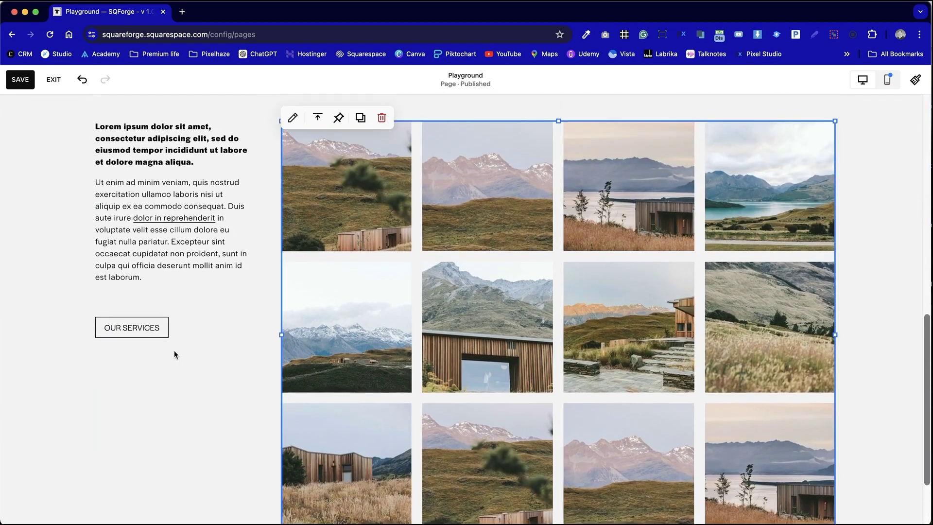
pyautogui.scroll(4, 548, 333)
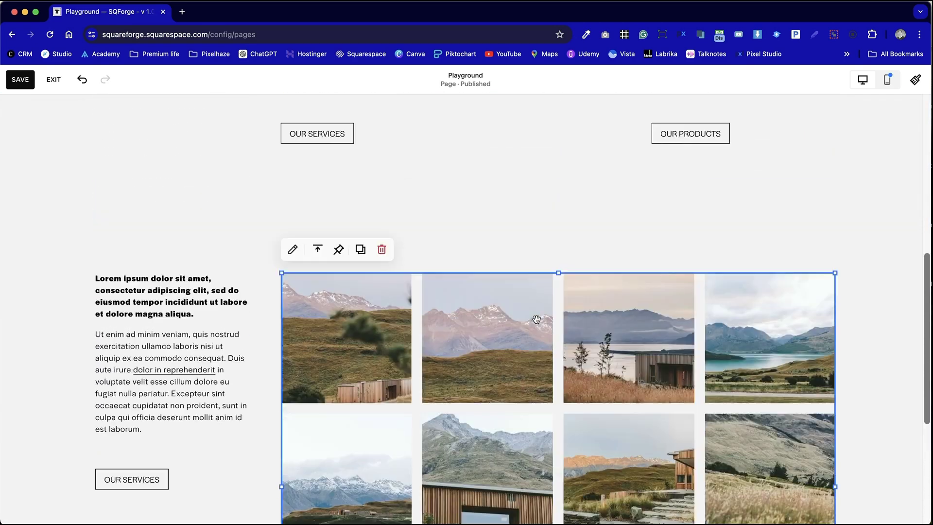
pyautogui.click(548, 213)
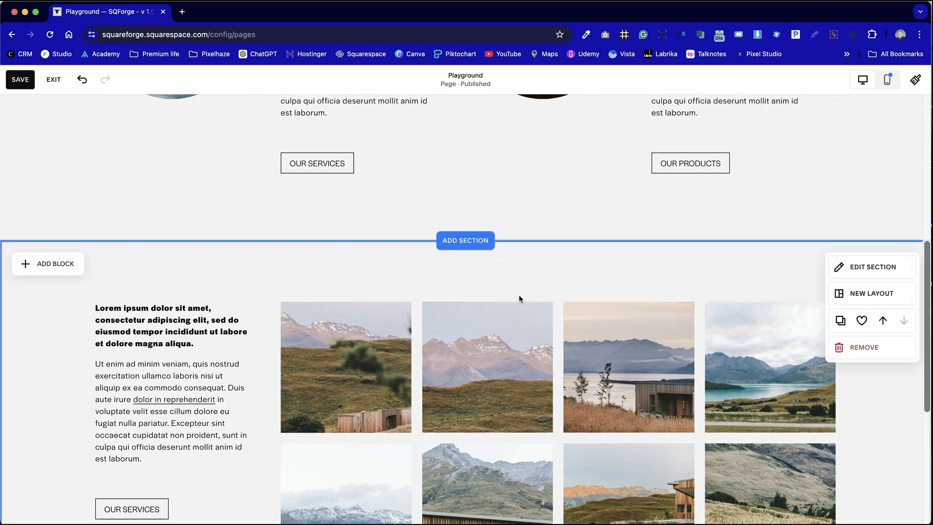
# - Apply the Darkest 1 colour theme to the copied section
pyautogui.click(853, 266)
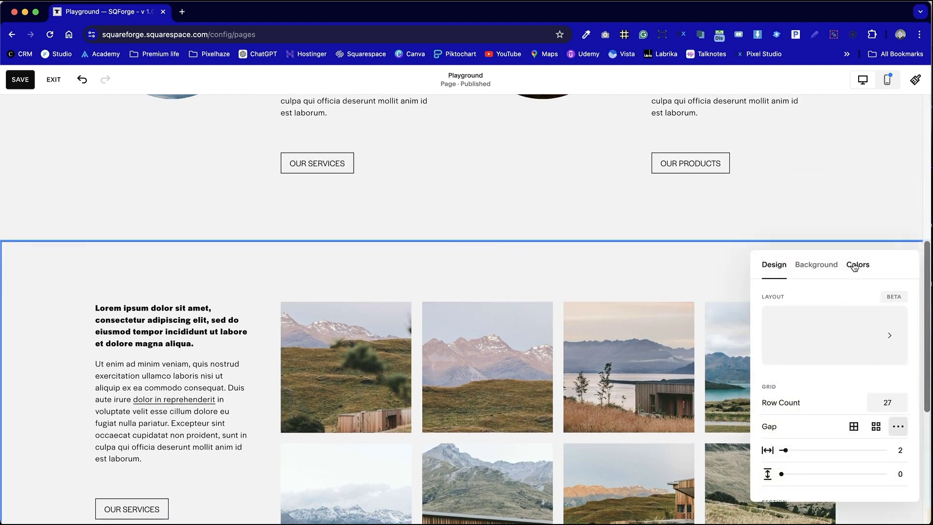
pyautogui.click(857, 265)
pyautogui.scroll(-3, 829, 427)
pyautogui.click(831, 426)
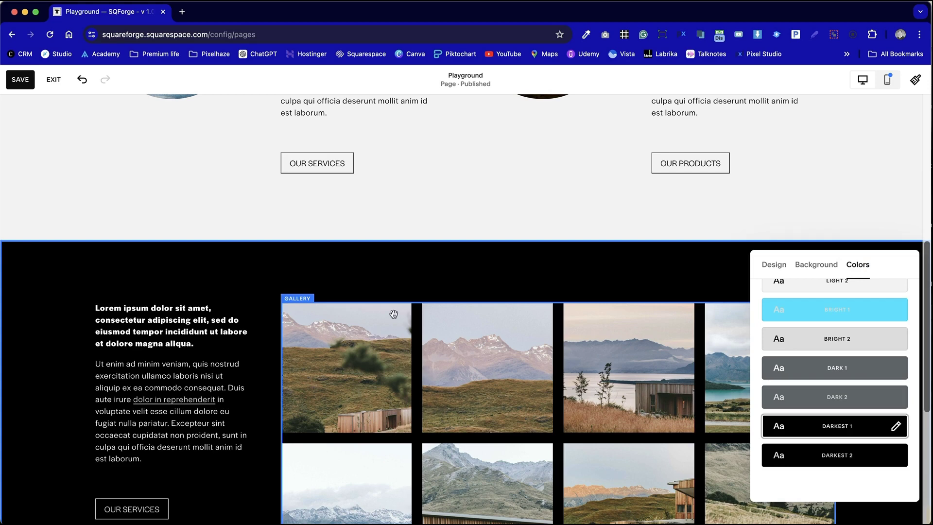
pyautogui.click(439, 202)
pyautogui.scroll(5, 439, 203)
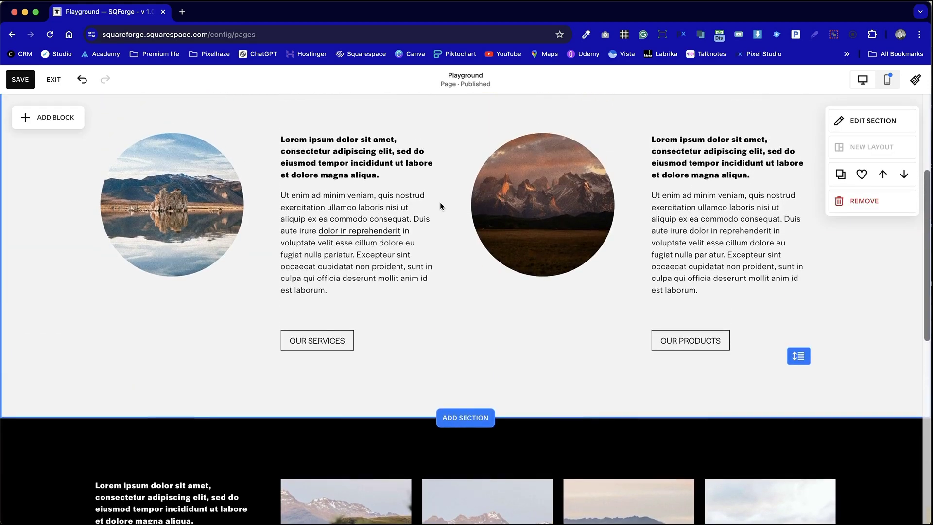
pyautogui.scroll(-9, 439, 202)
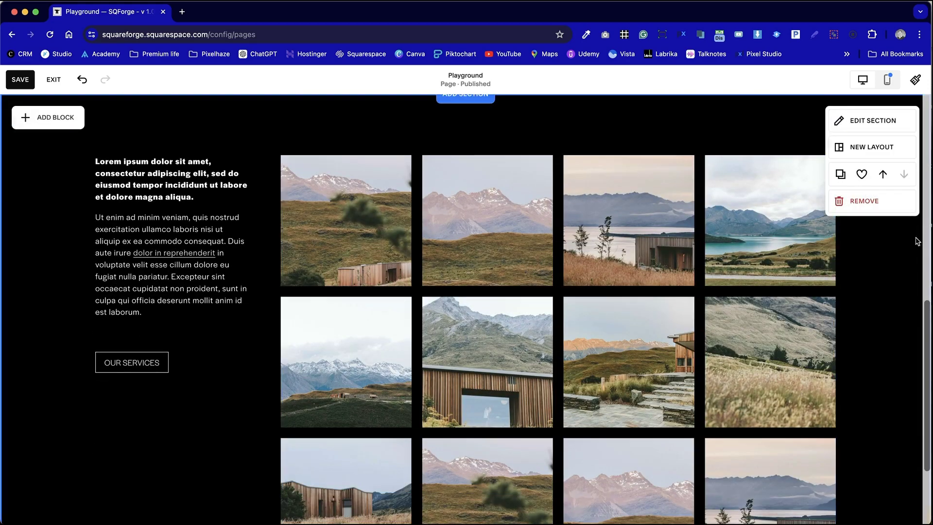
# - Turn off Fill Screen in the section's design settings
pyautogui.click(840, 120)
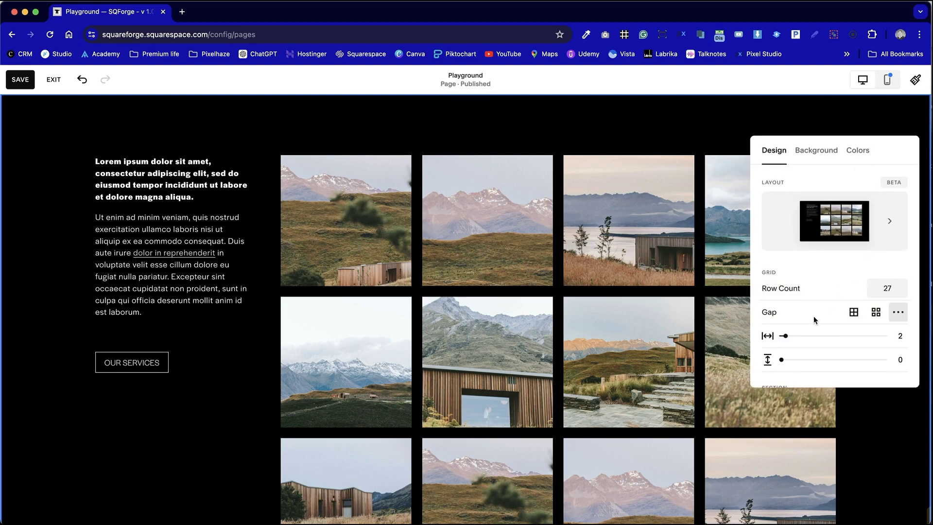
pyautogui.scroll(-5, 818, 283)
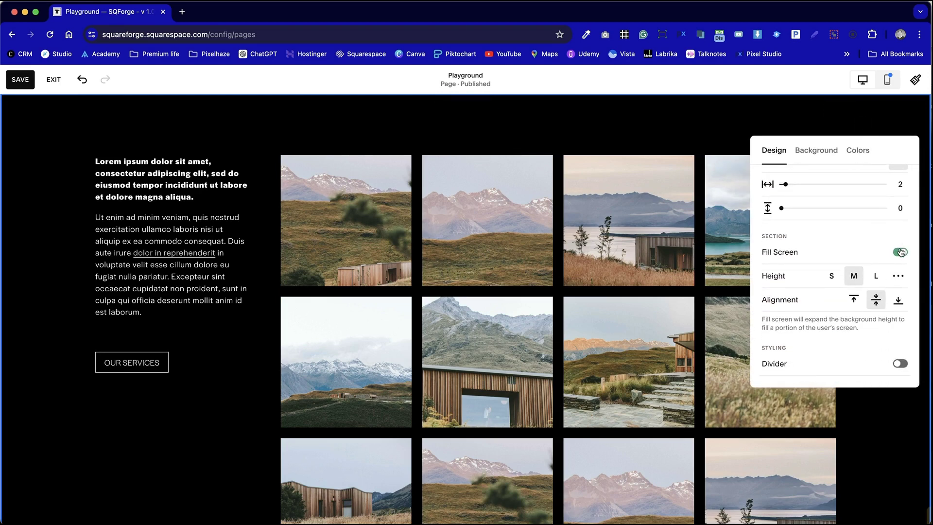
pyautogui.click(899, 251)
pyautogui.scroll(4, 479, 268)
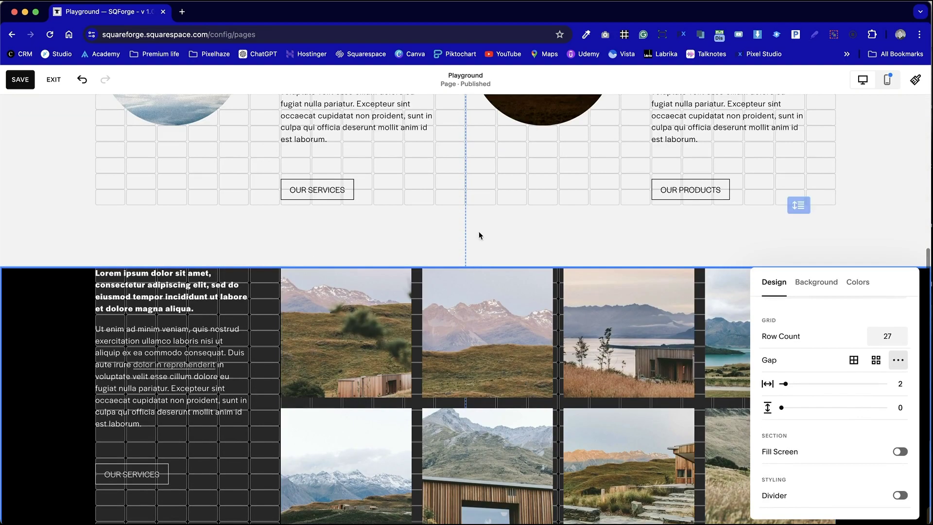
pyautogui.scroll(-4, 467, 337)
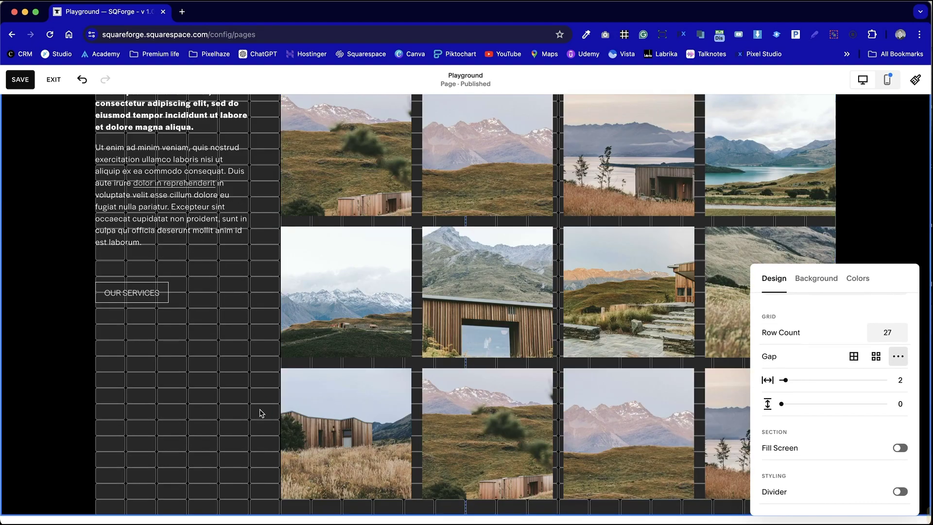
pyautogui.click(356, 458)
# - Drag the gallery block down one grid row beside the text
pyautogui.click(796, 486)
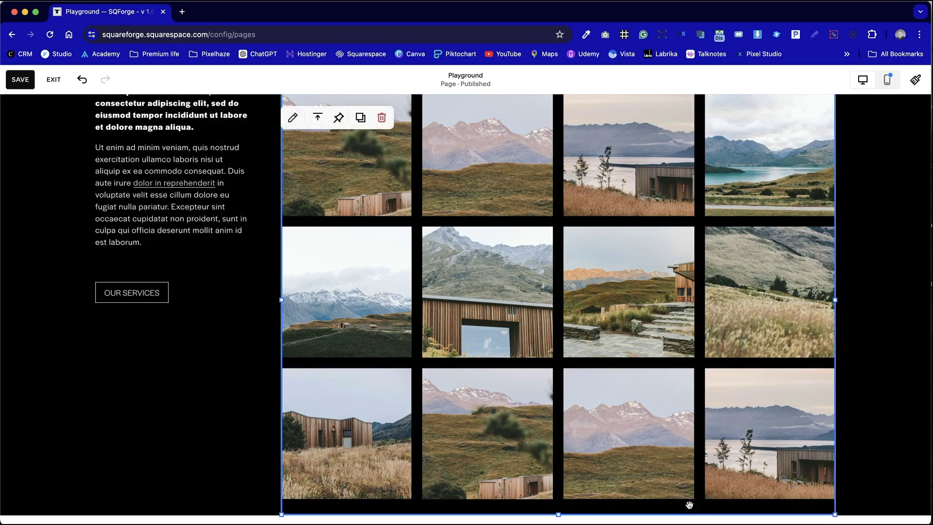
pyautogui.scroll(5, 702, 387)
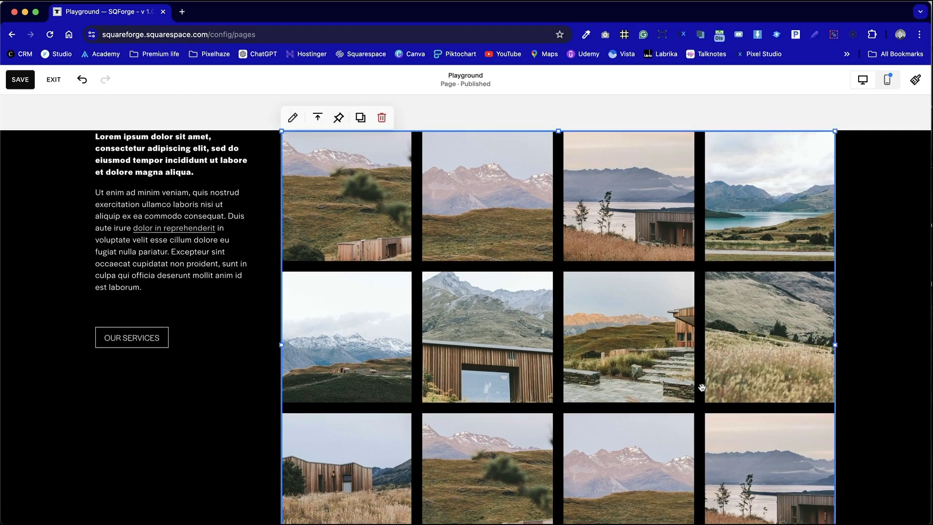
pyautogui.moveTo(671, 358); pyautogui.dragTo(672, 378)
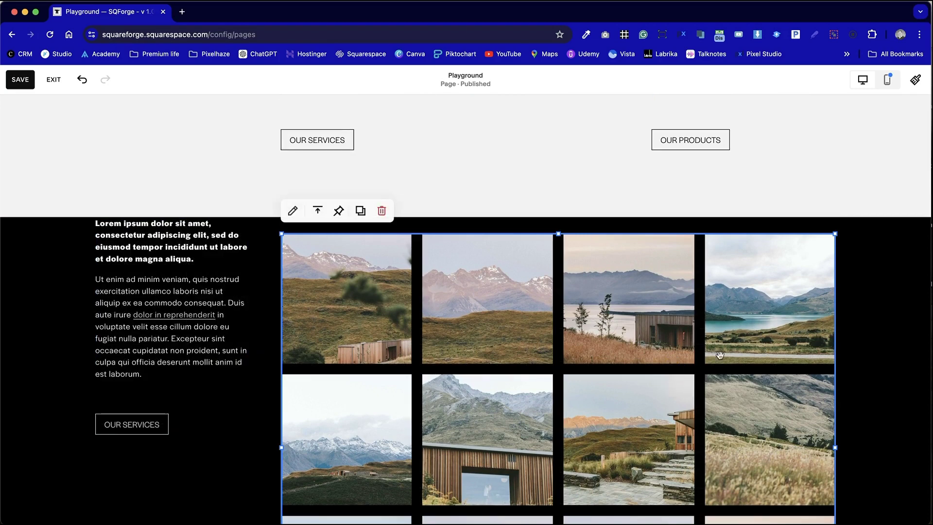
pyautogui.click(867, 337)
pyautogui.scroll(-3, 881, 337)
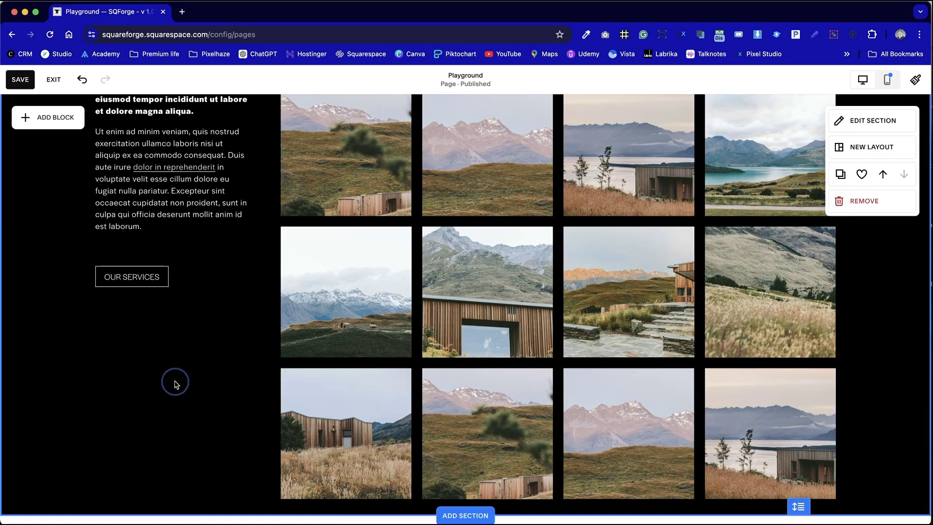
pyautogui.scroll(1, 176, 384)
# - Drag the lorem ipsum text and OUR SERVICES block about one grid row lower
pyautogui.scroll(3, 176, 384)
pyautogui.click(151, 212)
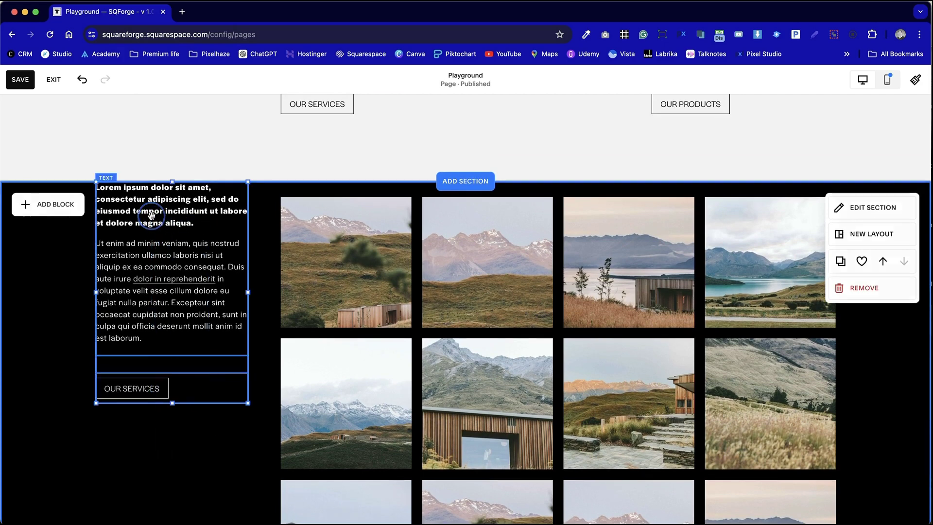
pyautogui.moveTo(151, 215); pyautogui.dragTo(149, 266)
pyautogui.click(220, 208)
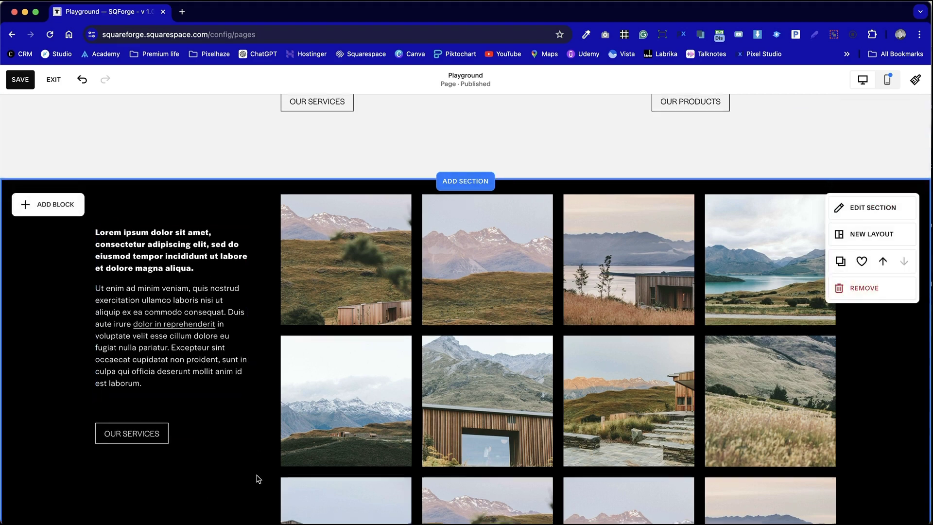
pyautogui.scroll(-3, 258, 478)
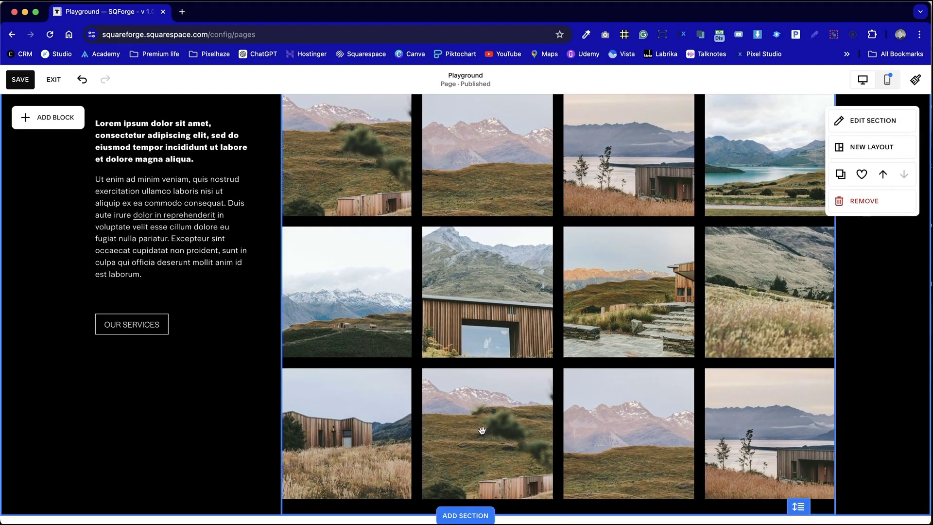
pyautogui.click(576, 394)
pyautogui.scroll(2, 577, 395)
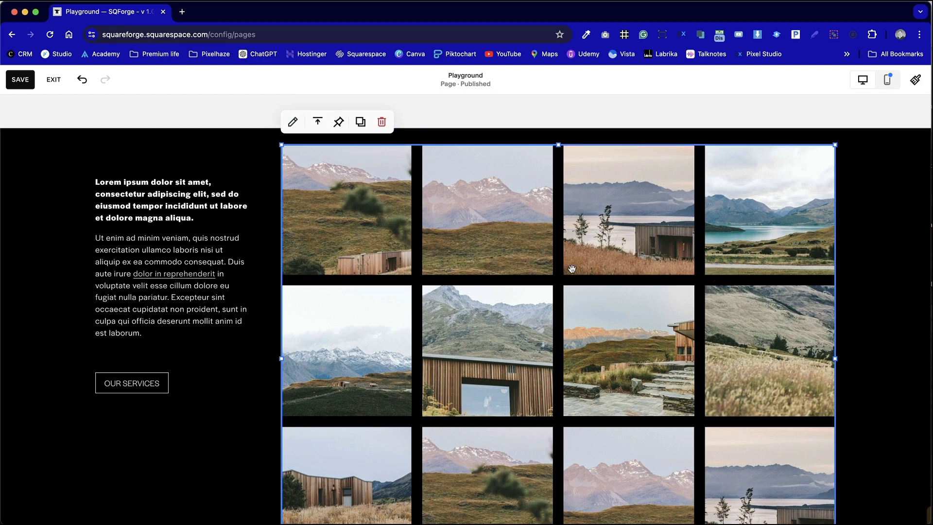
# - Set the gallery to 6 thumbnails per row, then bring up the Add Media choices
pyautogui.click(292, 122)
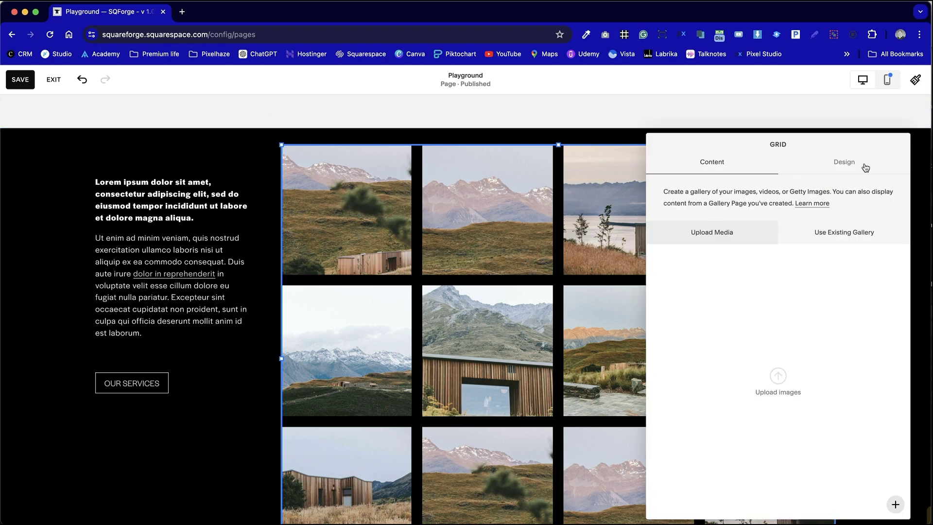
pyautogui.click(844, 163)
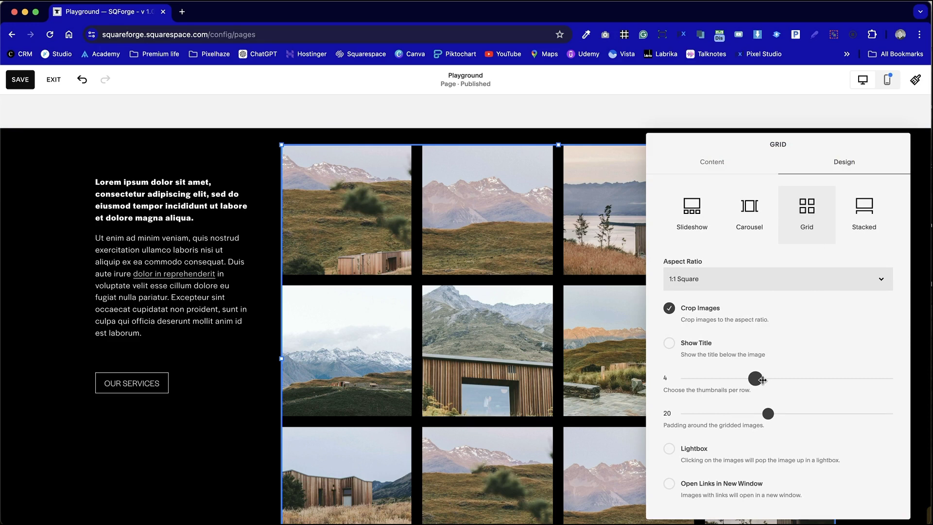
pyautogui.moveTo(762, 380); pyautogui.dragTo(803, 378)
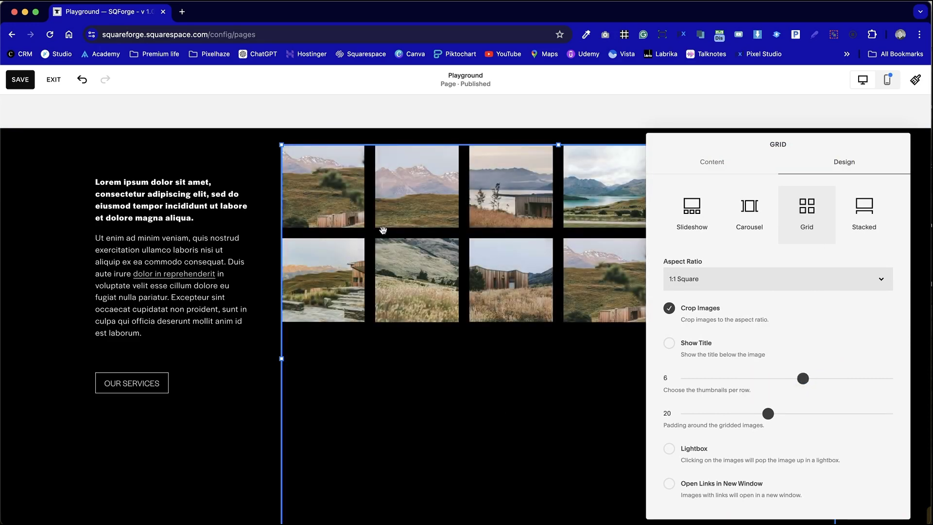
pyautogui.click(691, 164)
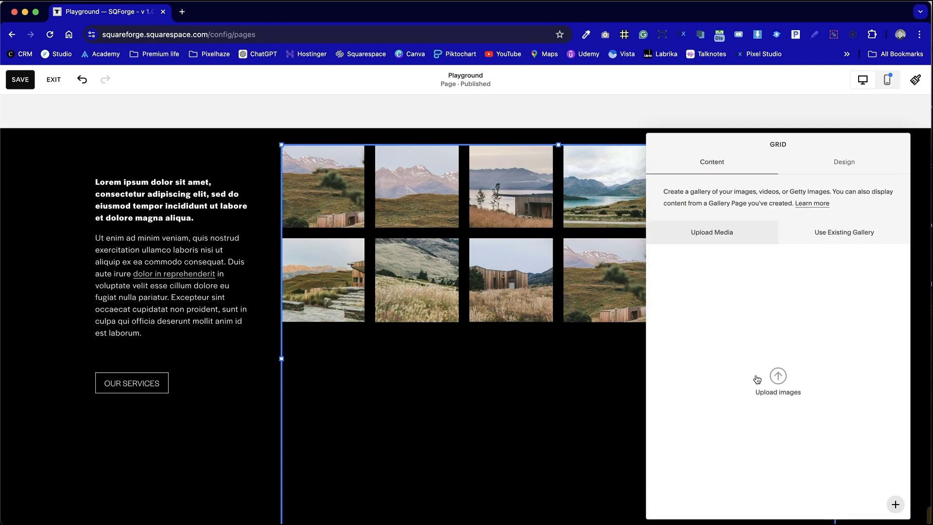
pyautogui.click(894, 505)
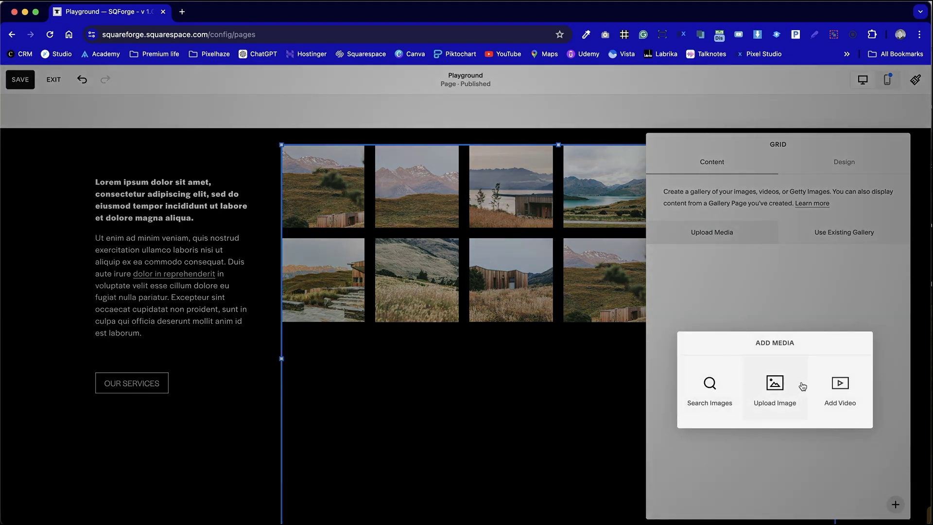
# - Add the mountain photo and the lake reflection photo from the image library
pyautogui.click(711, 388)
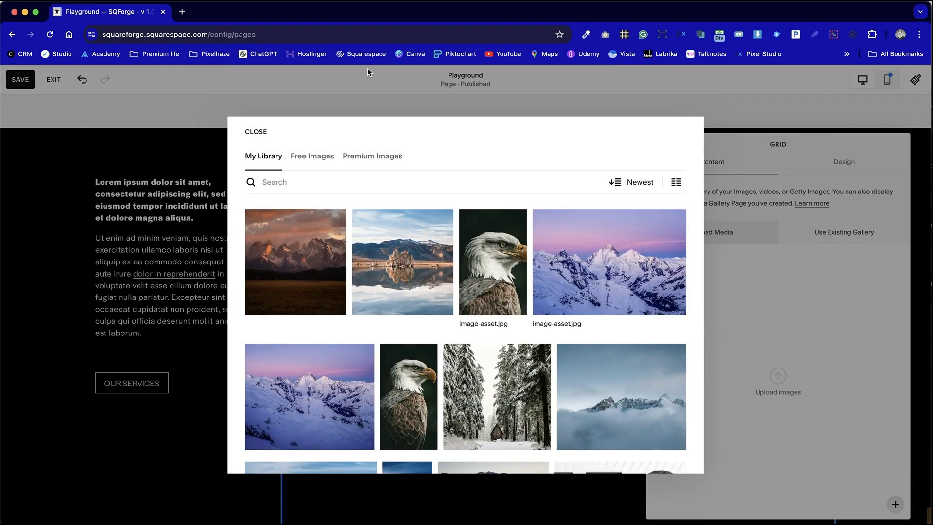
pyautogui.click(313, 262)
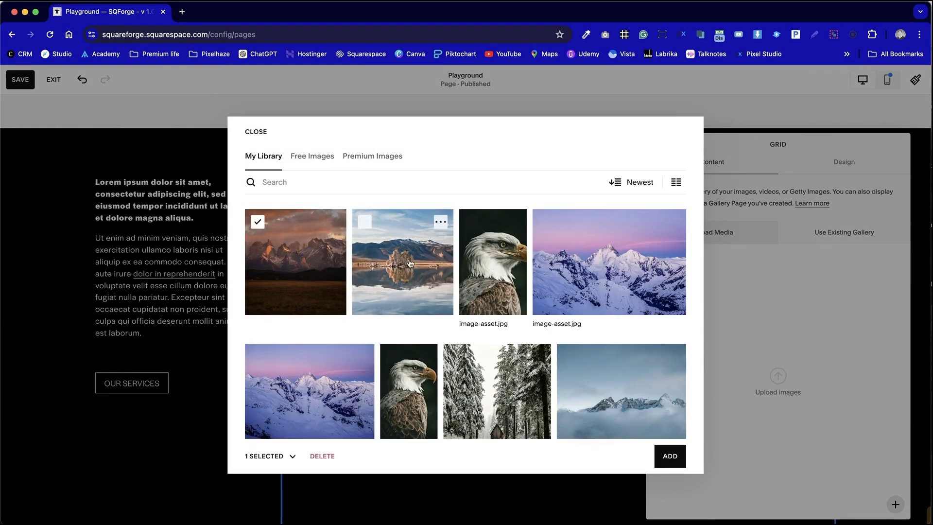
pyautogui.click(409, 264)
pyautogui.click(492, 263)
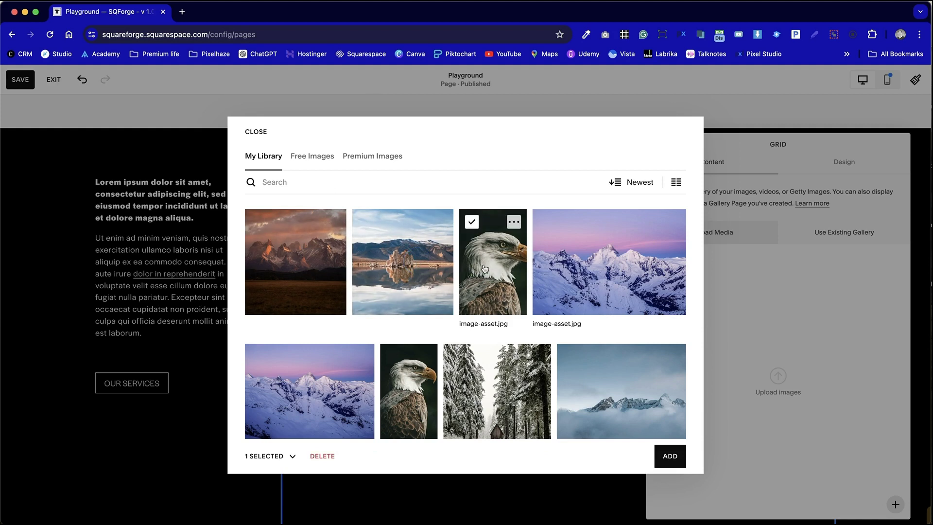
pyautogui.click(262, 267)
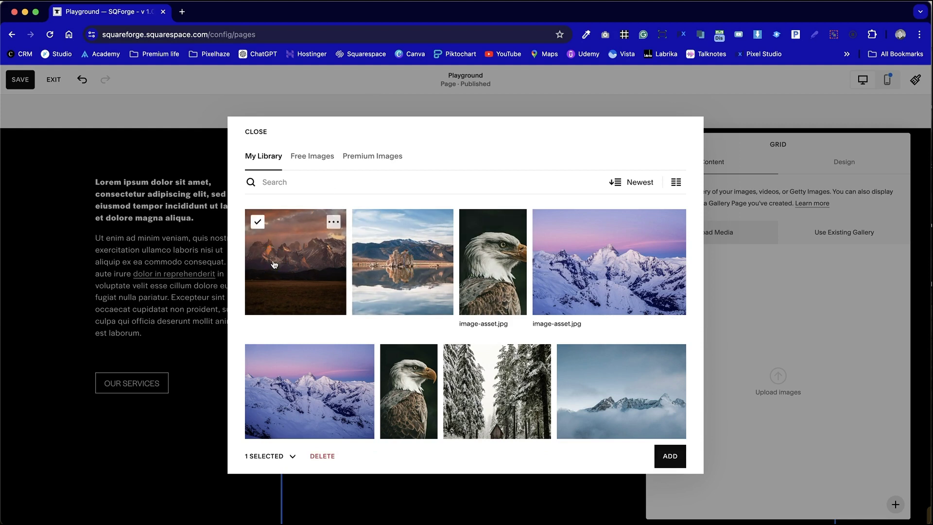
pyautogui.click(673, 459)
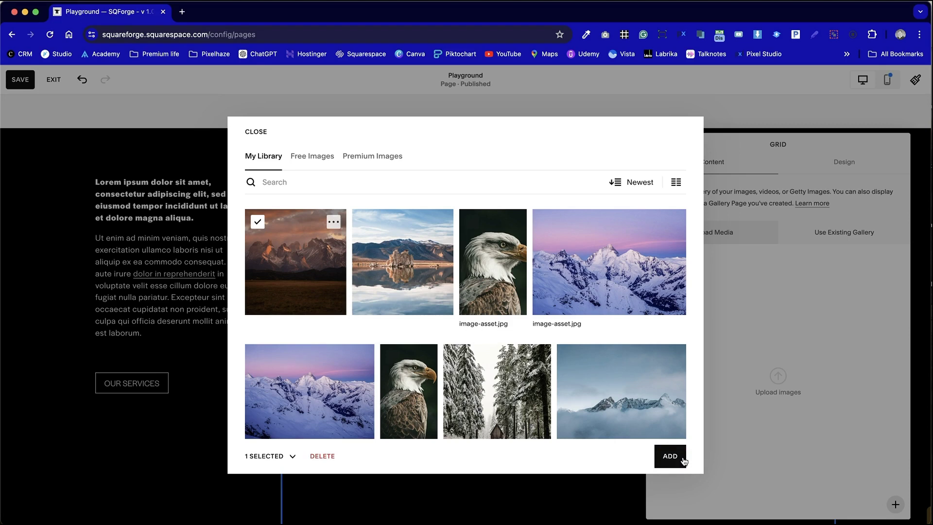
pyautogui.click(679, 464)
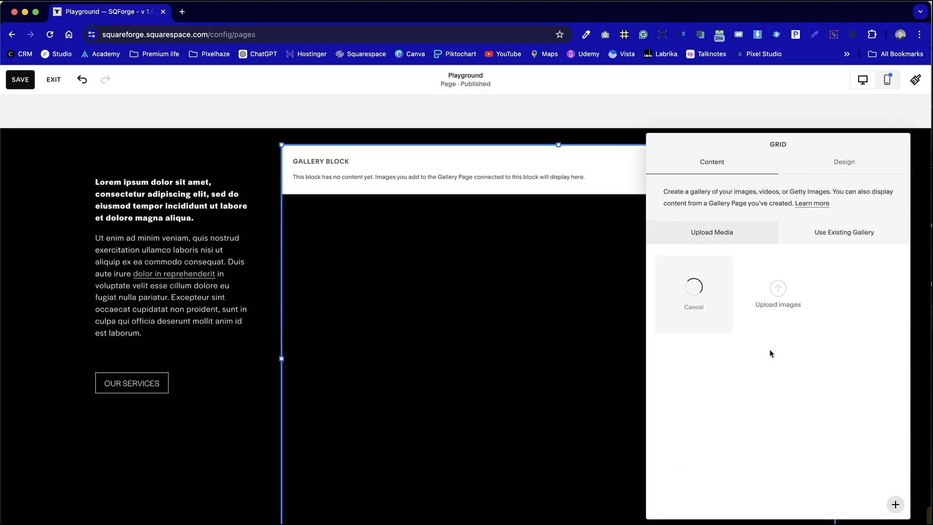
pyautogui.click(897, 505)
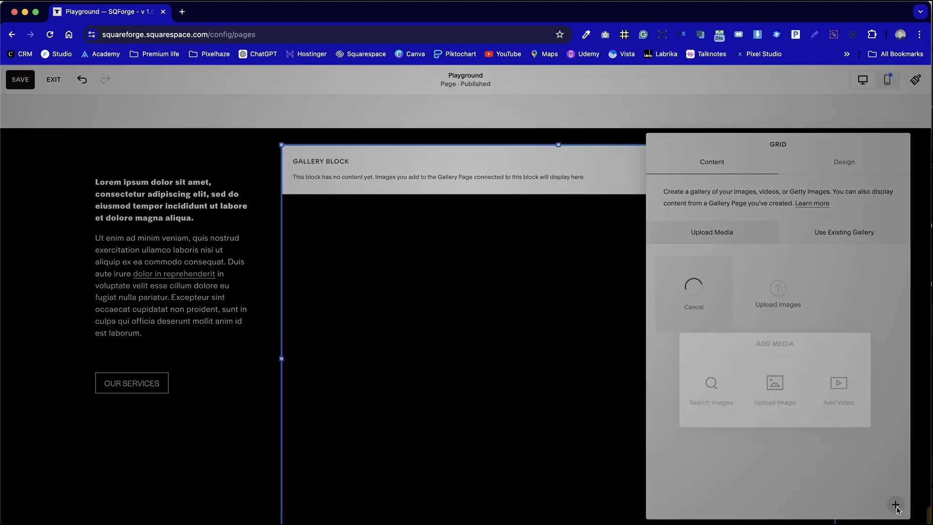
pyautogui.click(712, 387)
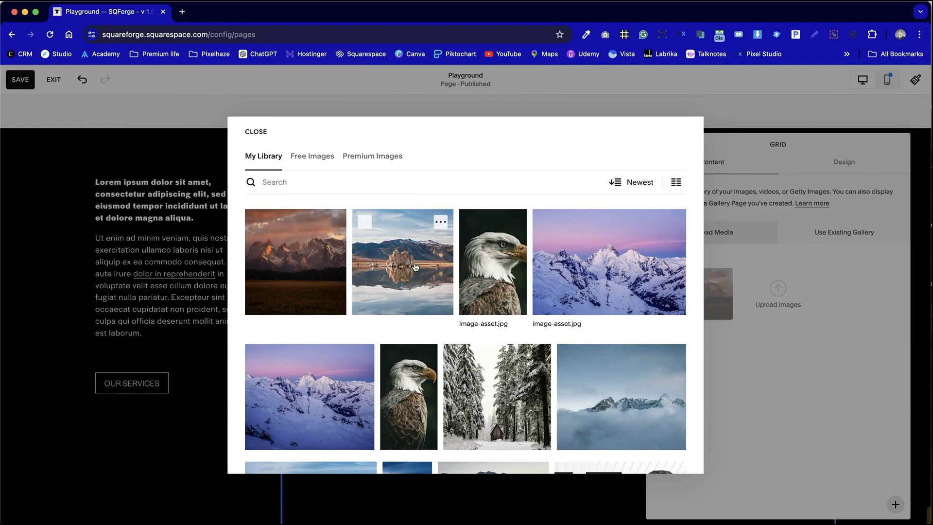
pyautogui.click(393, 252)
pyautogui.click(678, 455)
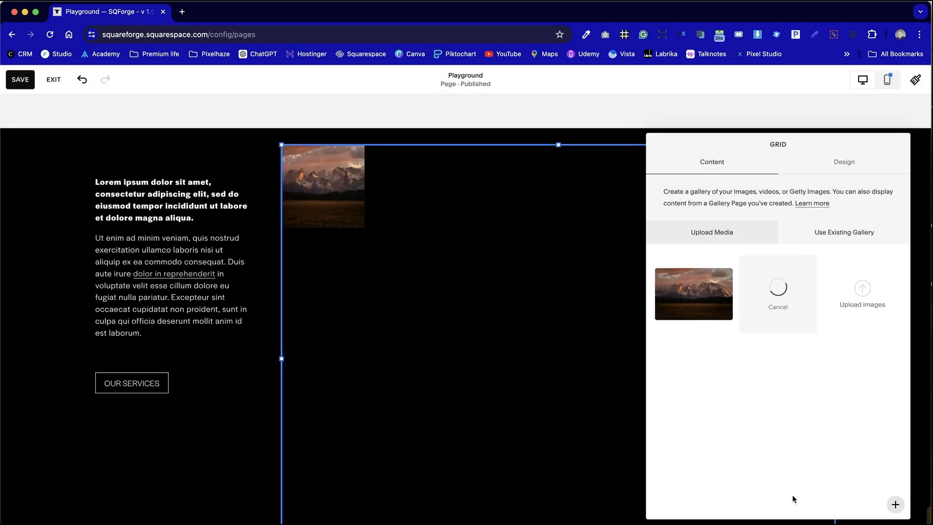
# - Add the eagle portrait and the snowy mountain image from the site's library
pyautogui.click(895, 504)
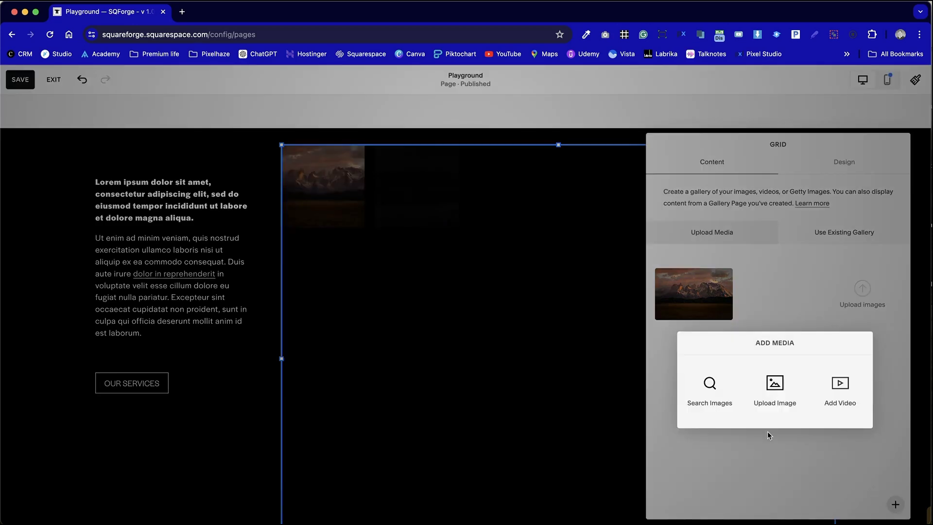
pyautogui.click(724, 394)
pyautogui.click(311, 158)
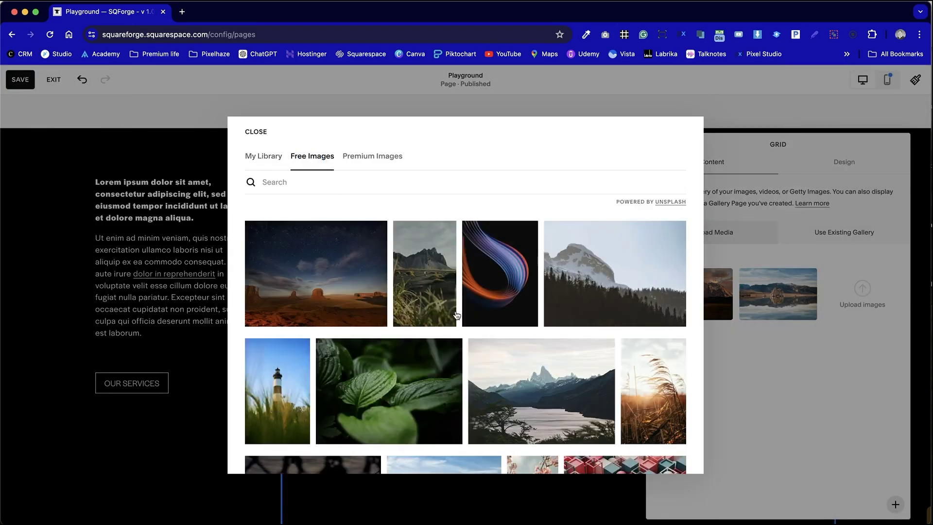
pyautogui.click(270, 159)
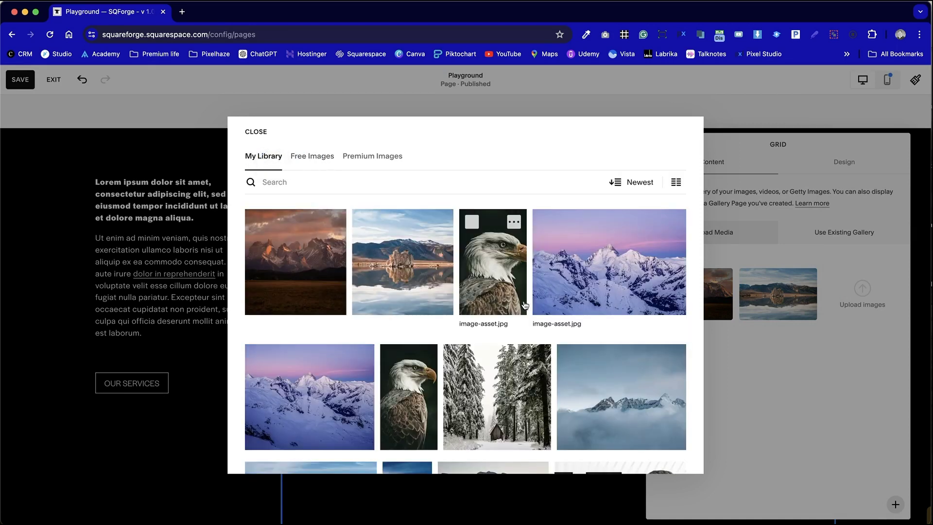
pyautogui.click(515, 278)
pyautogui.click(670, 454)
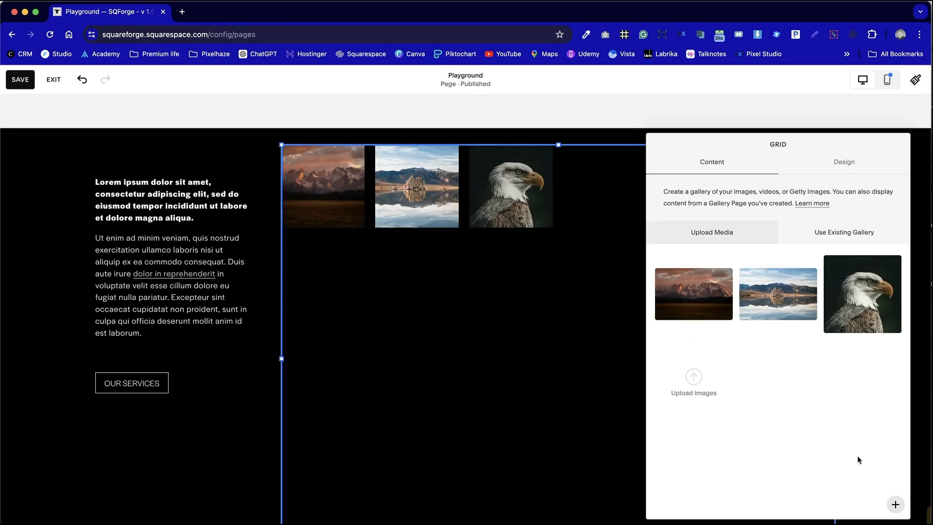
pyautogui.click(896, 510)
pyautogui.click(724, 389)
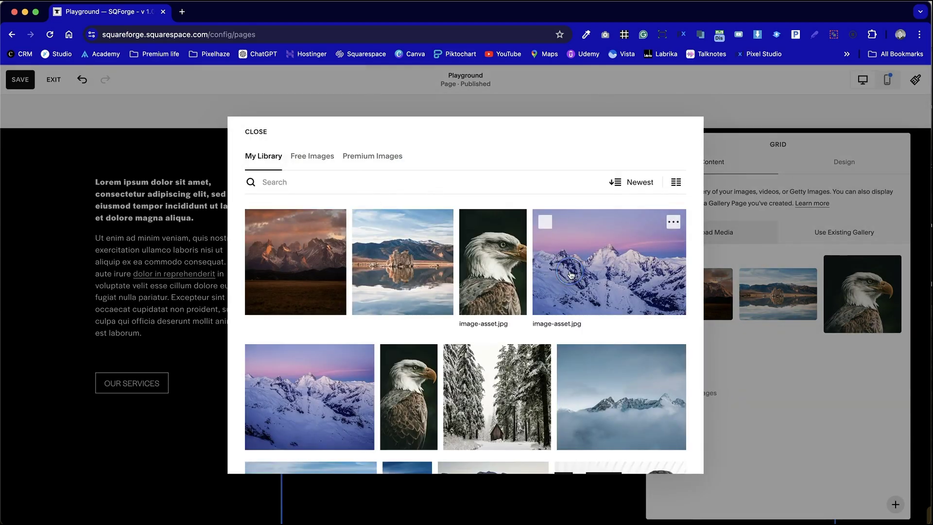
pyautogui.click(570, 274)
pyautogui.click(676, 457)
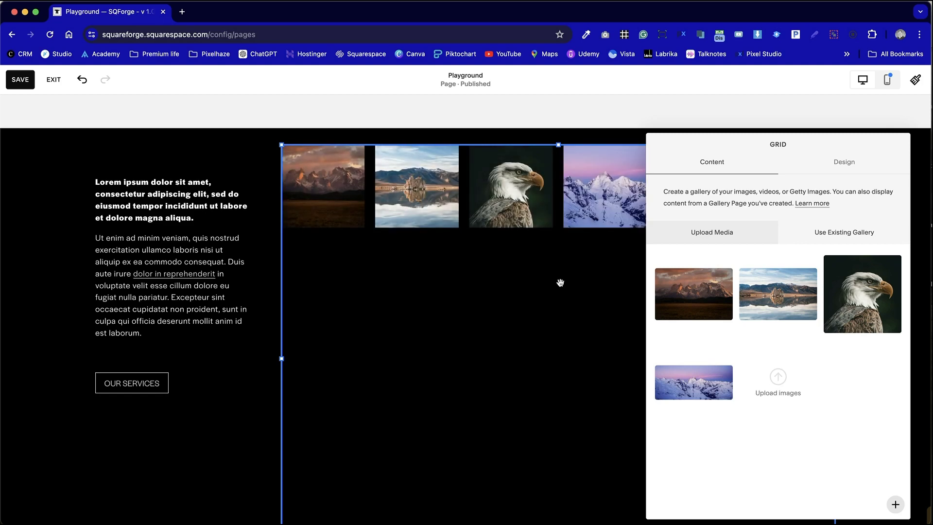
# - Return the gallery to 4 thumbnails per row and adjust the image padding
pyautogui.click(834, 162)
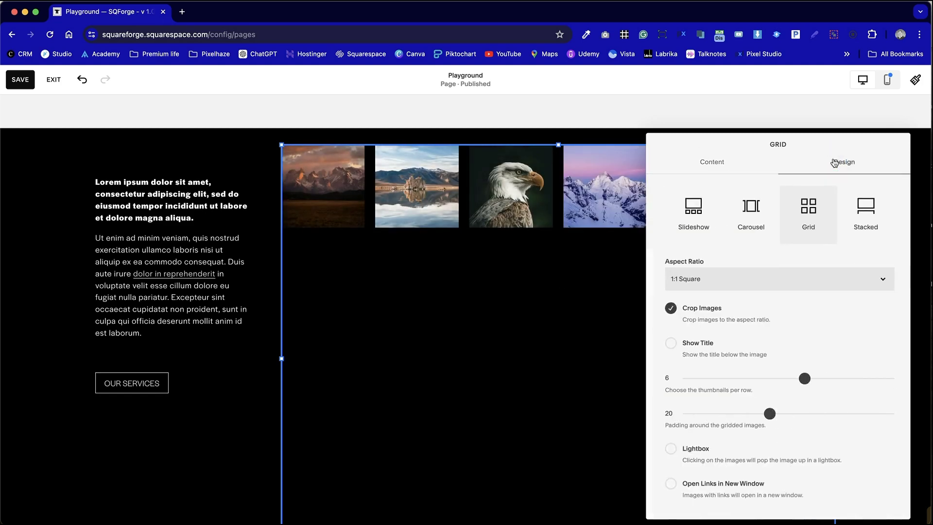
pyautogui.moveTo(801, 372); pyautogui.dragTo(761, 373)
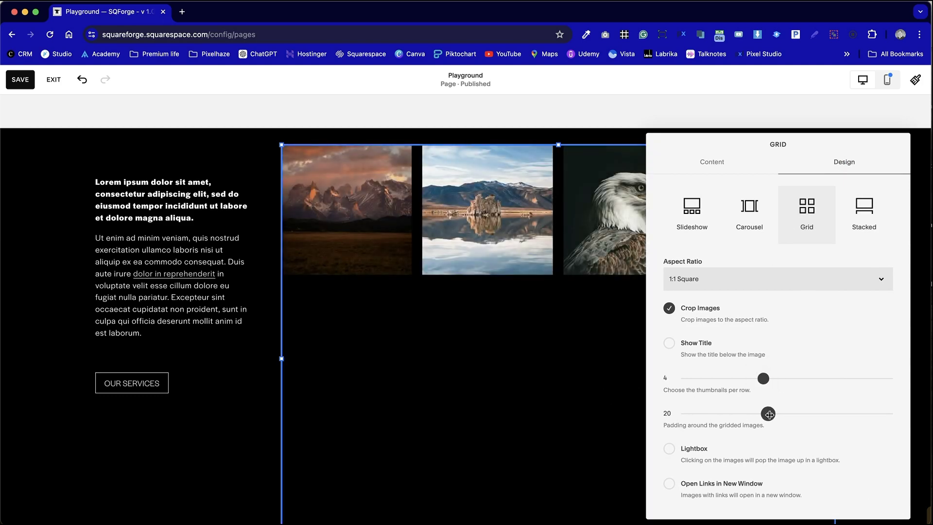
pyautogui.moveTo(769, 413)
pyautogui.mouseDown()
pyautogui.moveTo(662, 411)
pyautogui.moveTo(906, 387)
pyautogui.moveTo(758, 381)
pyautogui.moveTo(698, 395)
pyautogui.moveTo(769, 399)
pyautogui.mouseUp()
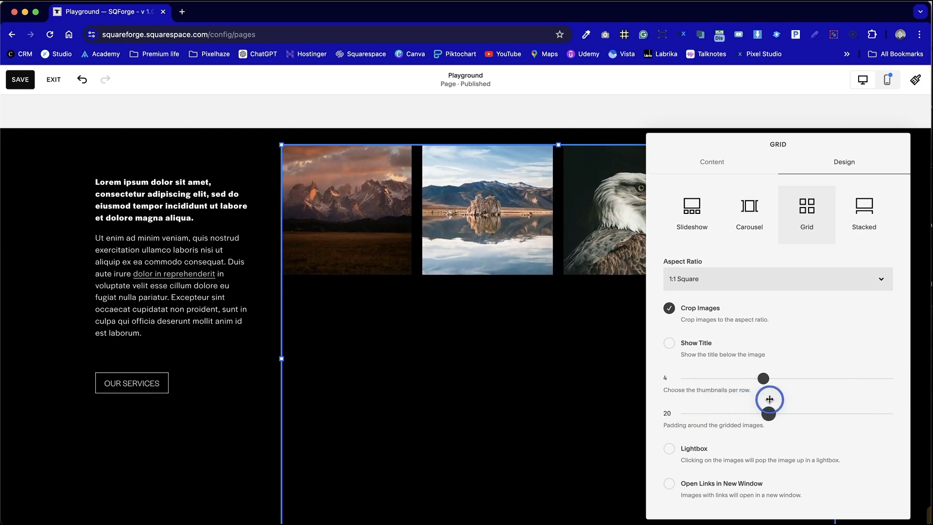
pyautogui.click(444, 425)
pyautogui.scroll(-2, 442, 425)
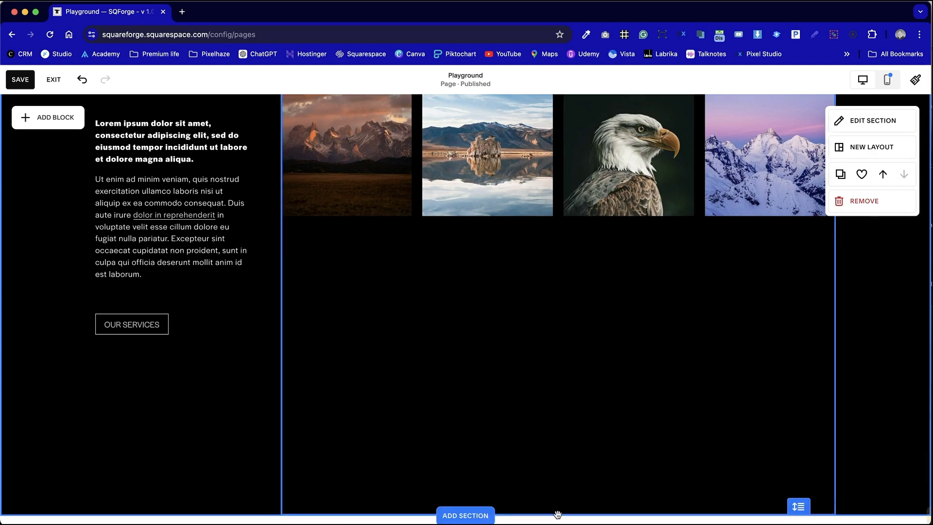
# - Shorten the gallery block by dragging its bottom edge up
pyautogui.moveTo(804, 452); pyautogui.dragTo(799, 361)
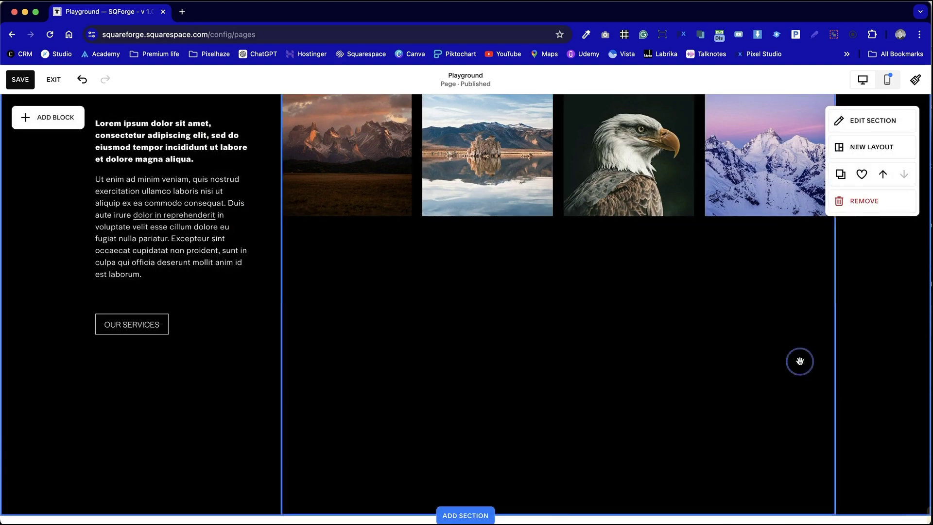
pyautogui.click(799, 361)
pyautogui.moveTo(555, 514); pyautogui.dragTo(587, 277)
pyautogui.click(582, 337)
# - Resize the dark section's height and nudge the OUR SERVICES button slightly lower
pyautogui.scroll(1, 582, 336)
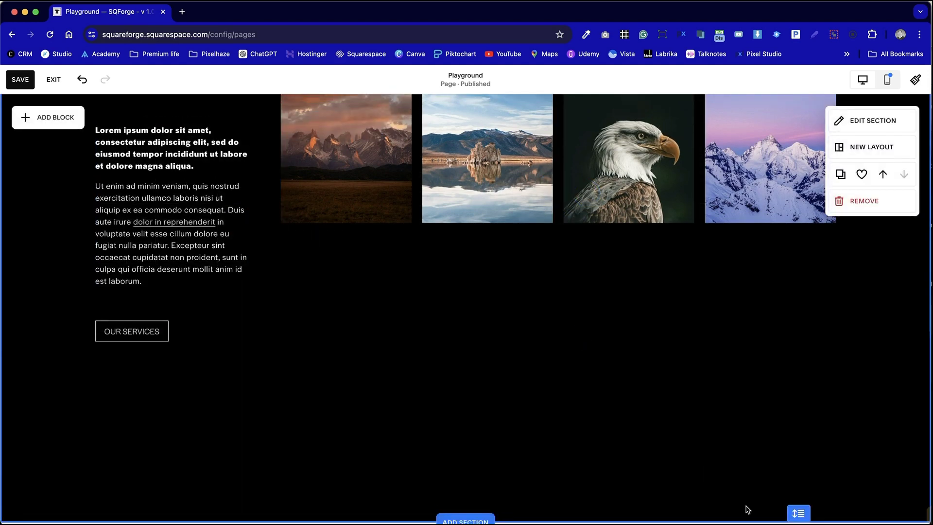
pyautogui.moveTo(796, 516); pyautogui.dragTo(791, 383)
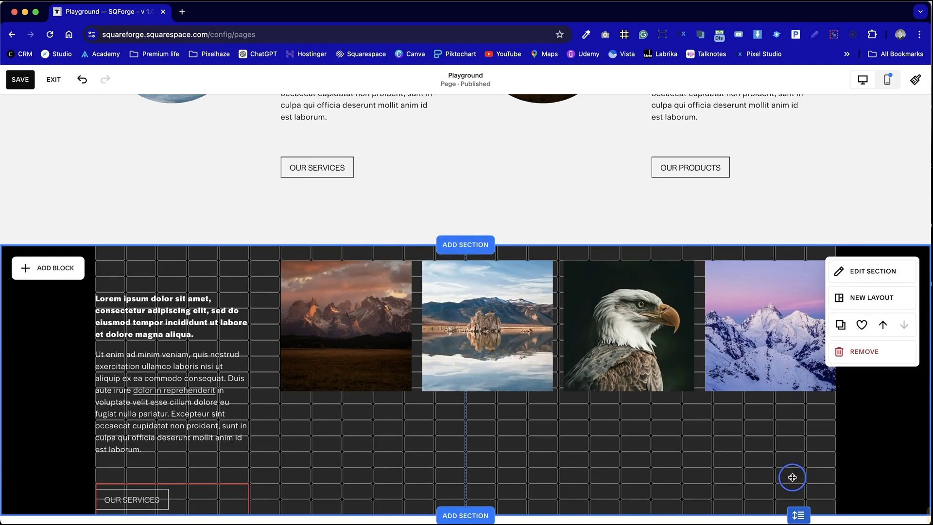
pyautogui.moveTo(791, 477); pyautogui.dragTo(793, 477)
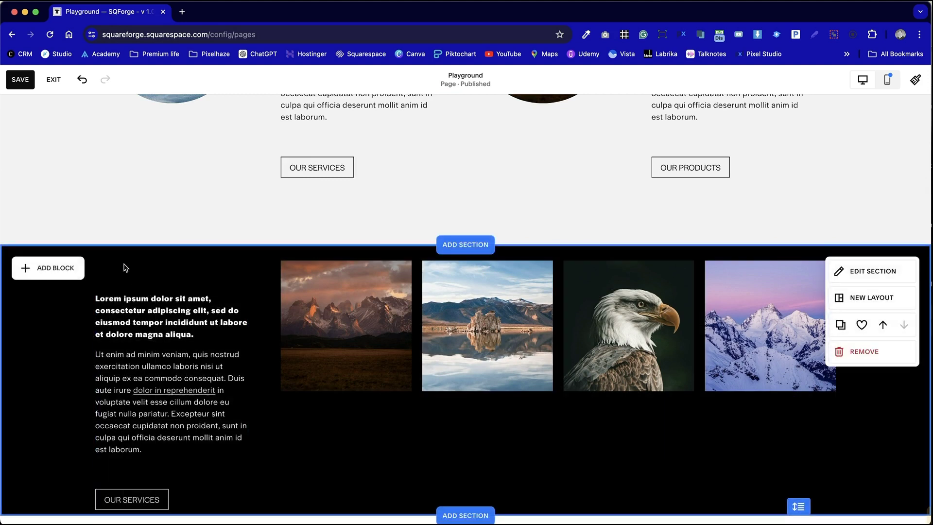
pyautogui.moveTo(797, 505); pyautogui.dragTo(797, 506)
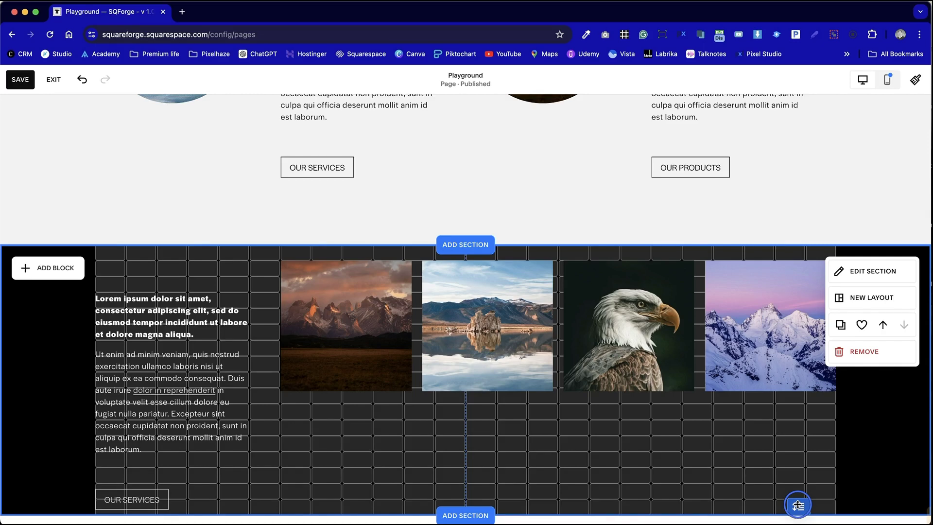
pyautogui.moveTo(797, 505)
pyautogui.mouseDown()
pyautogui.moveTo(797, 493)
pyautogui.moveTo(797, 512)
pyautogui.mouseUp()
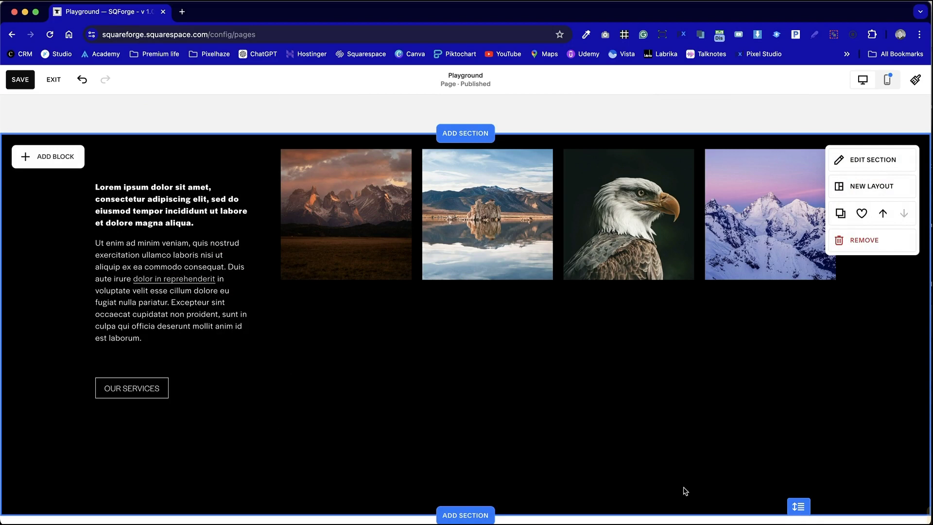
pyautogui.moveTo(794, 496)
pyautogui.mouseDown()
pyautogui.moveTo(793, 509)
pyautogui.moveTo(792, 489)
pyautogui.moveTo(792, 499)
pyautogui.mouseUp()
pyautogui.moveTo(208, 208); pyautogui.dragTo(214, 235)
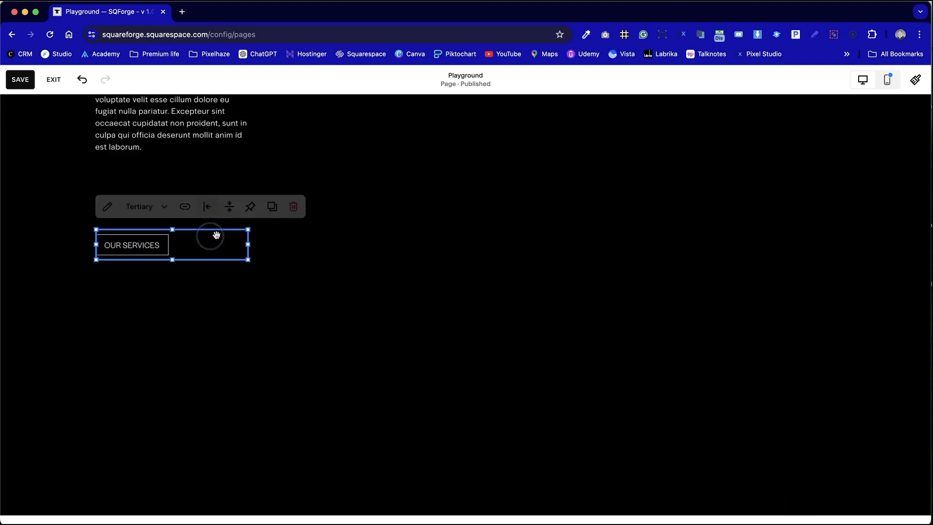
# - Shorten the dark section to fit its content and move OUR SERVICES up under the text
pyautogui.click(278, 317)
pyautogui.moveTo(798, 506); pyautogui.dragTo(795, 197)
pyautogui.moveTo(138, 496); pyautogui.dragTo(141, 454)
pyautogui.click(325, 493)
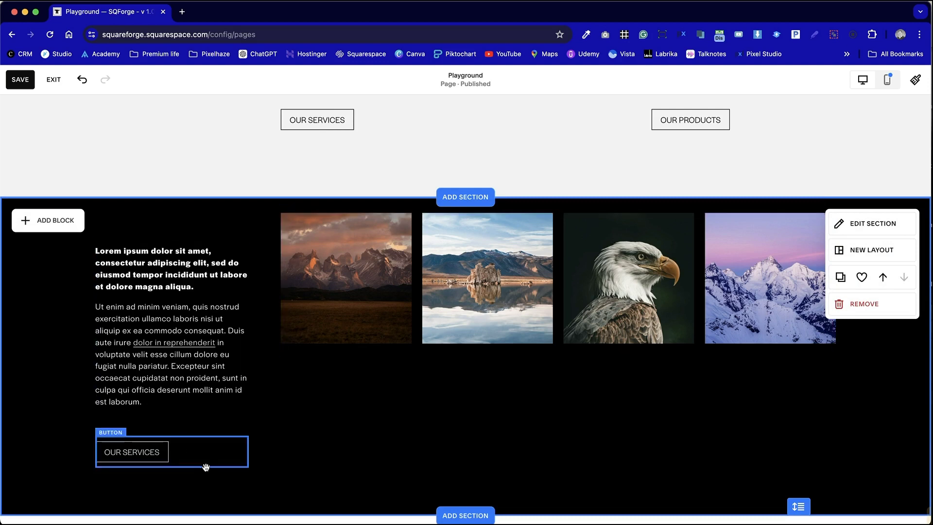
# - Lower the gallery to align with the text's top and extend its bottom edge
pyautogui.moveTo(587, 292); pyautogui.dragTo(585, 318)
pyautogui.click(580, 459)
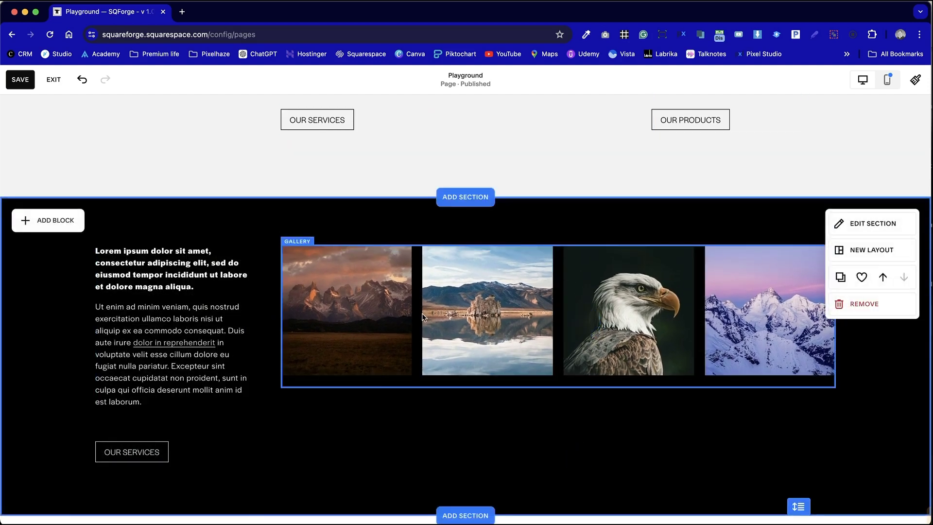
pyautogui.click(556, 340)
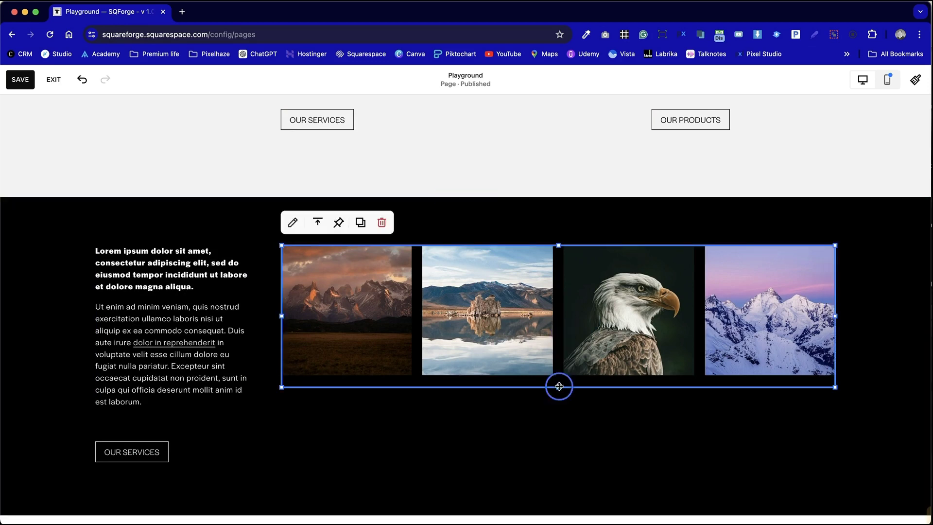
pyautogui.moveTo(558, 387); pyautogui.dragTo(561, 427)
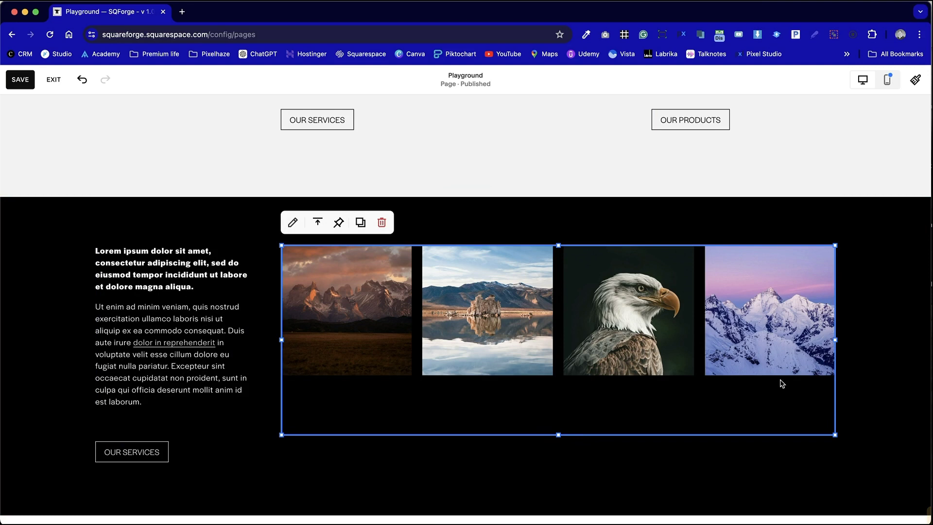
# - Stretch the gallery block's right edge out to the page edge
pyautogui.moveTo(839, 339); pyautogui.dragTo(925, 333)
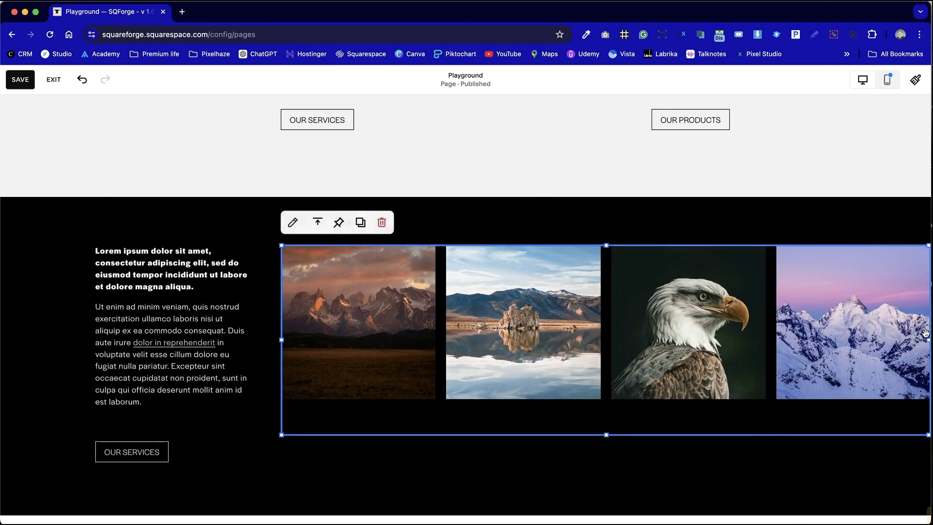
pyautogui.click(775, 458)
pyautogui.click(906, 367)
pyautogui.moveTo(927, 340)
pyautogui.mouseDown()
pyautogui.moveTo(649, 308)
pyautogui.moveTo(870, 333)
pyautogui.moveTo(852, 347)
pyautogui.moveTo(925, 348)
pyautogui.moveTo(908, 352)
pyautogui.moveTo(918, 351)
pyautogui.mouseUp()
# - Try widening the text block to the left page edge, then restore its original width
pyautogui.click(181, 316)
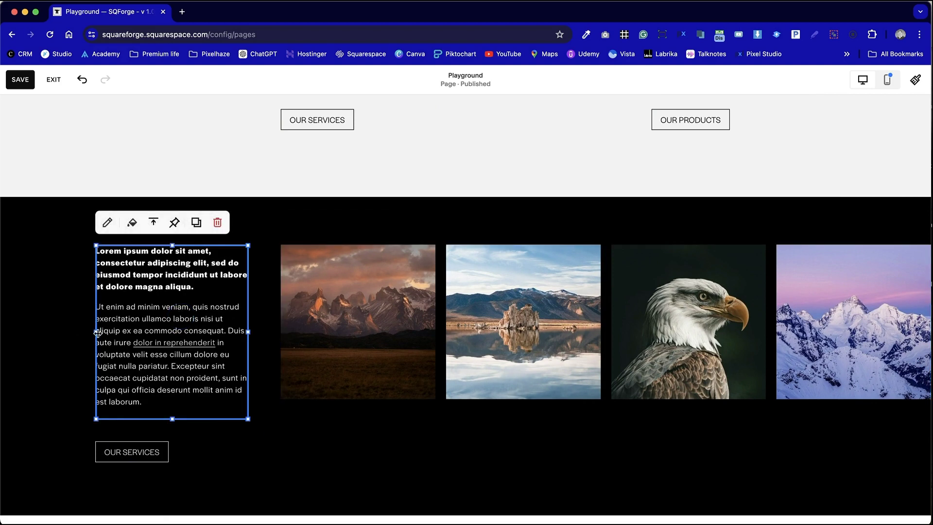
pyautogui.moveTo(97, 333); pyautogui.dragTo(10, 333)
pyautogui.press('Escape')
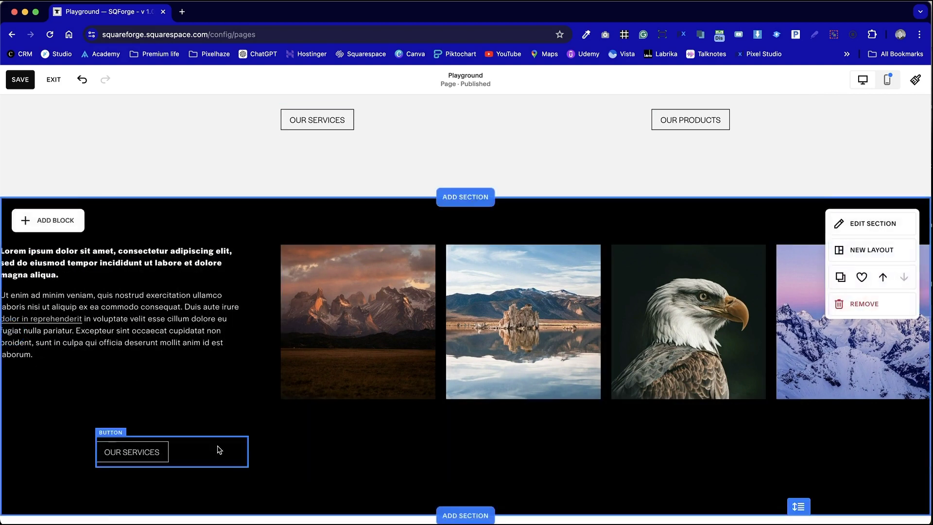
pyautogui.click(39, 332)
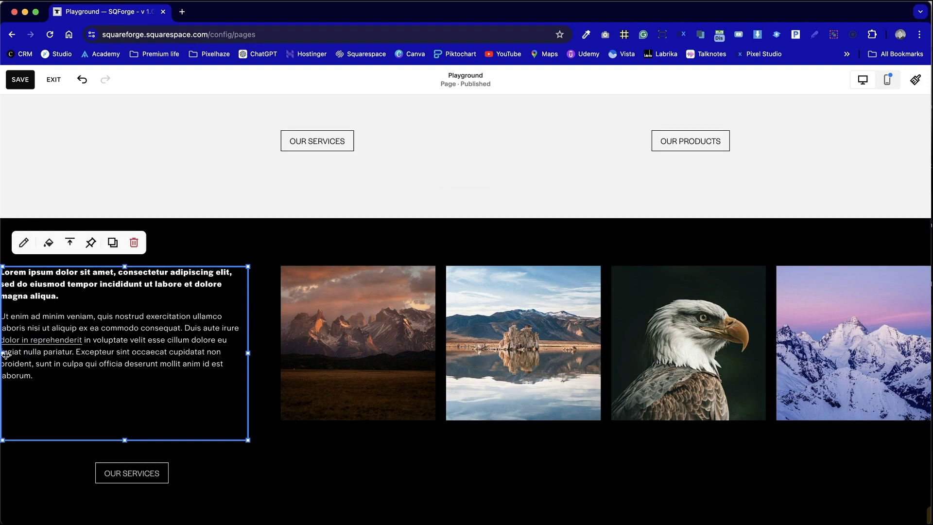
pyautogui.moveTo(5, 352); pyautogui.dragTo(96, 358)
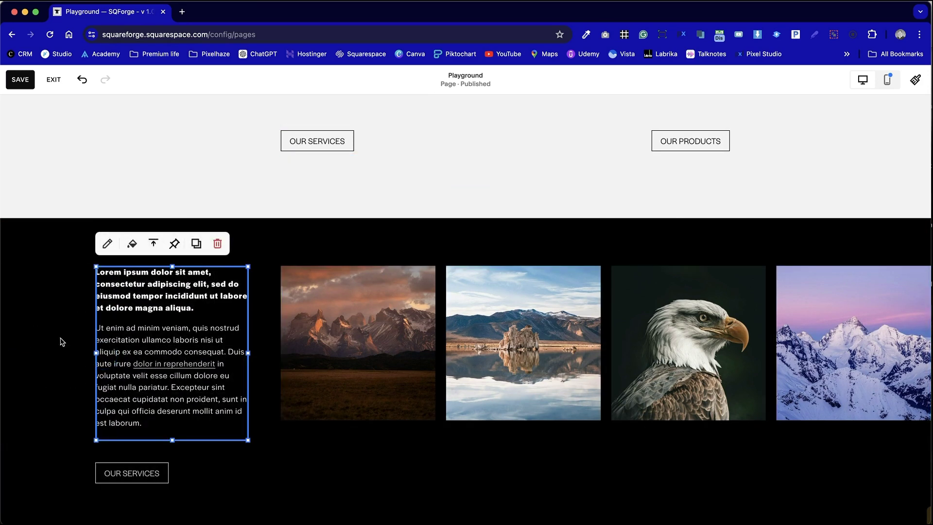
pyautogui.click(71, 290)
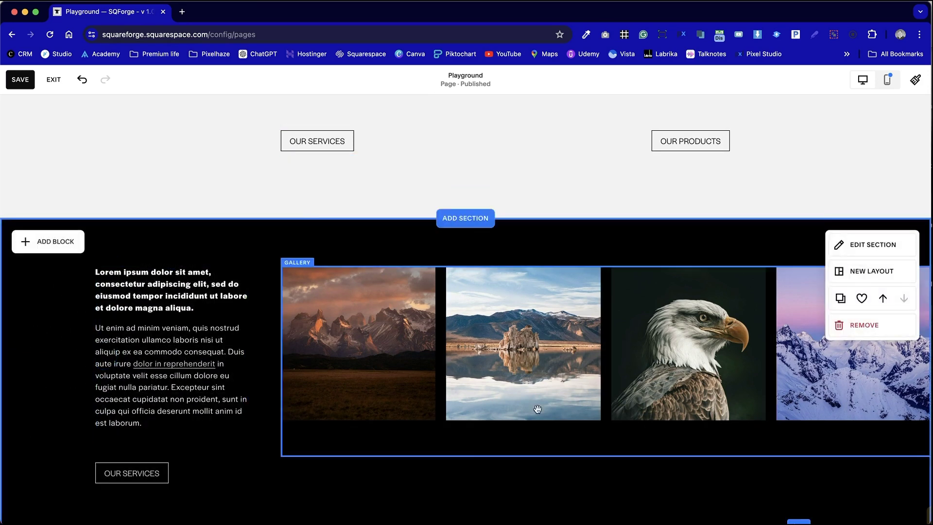
pyautogui.click(870, 376)
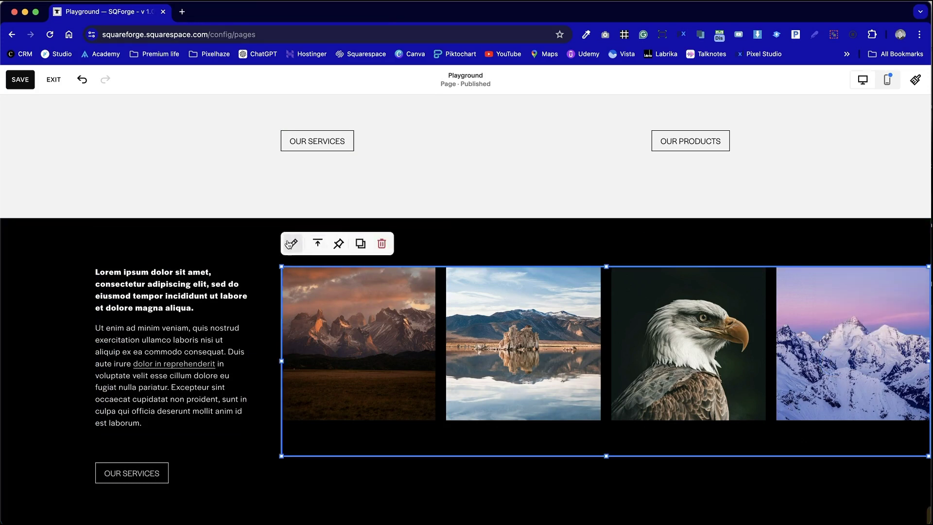
pyautogui.click(290, 243)
pyautogui.click(843, 163)
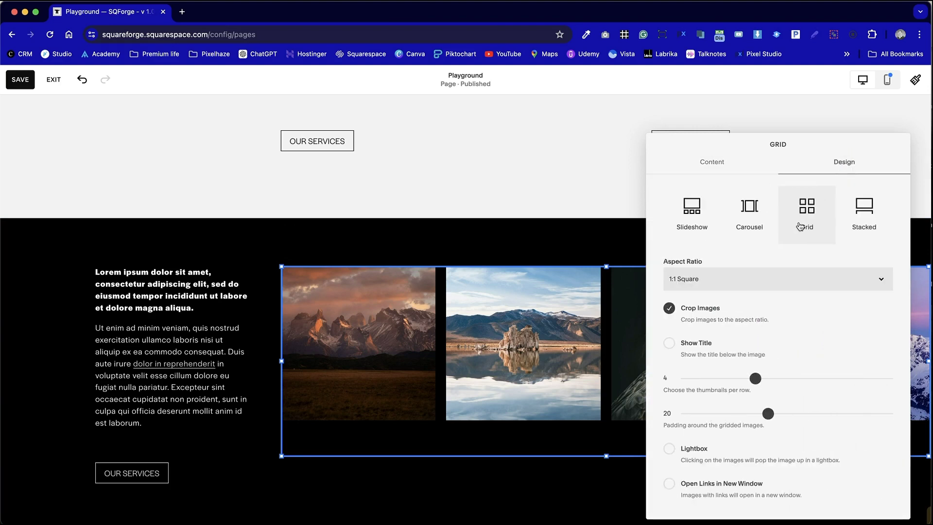
pyautogui.click(694, 217)
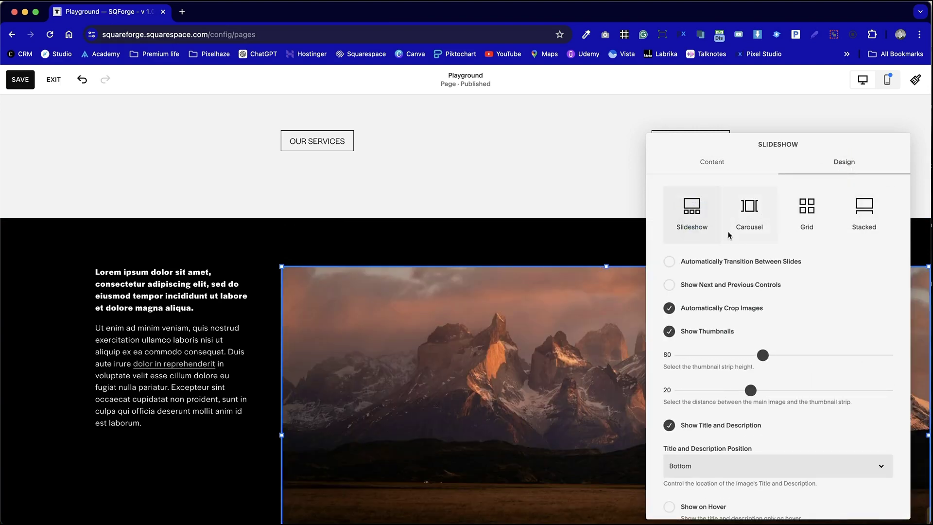
pyautogui.scroll(-4, 561, 370)
pyautogui.scroll(2, 560, 369)
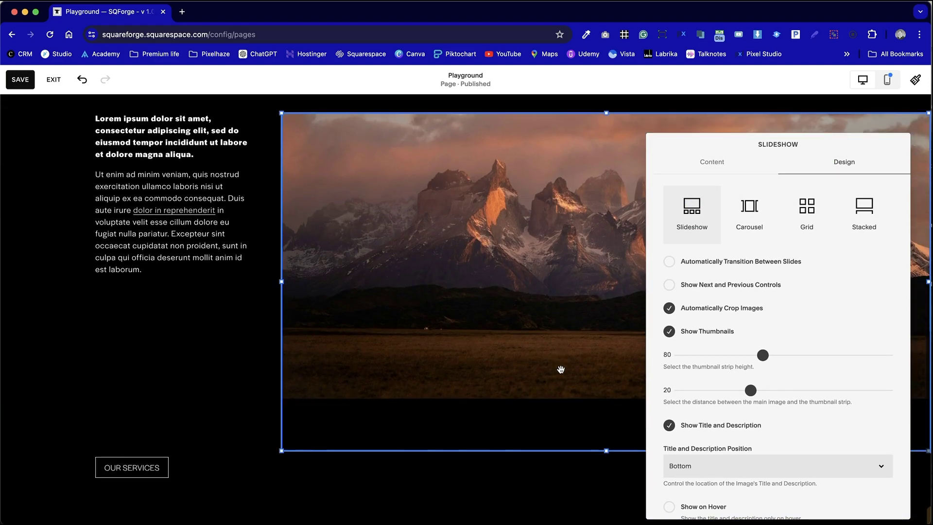
pyautogui.click(693, 286)
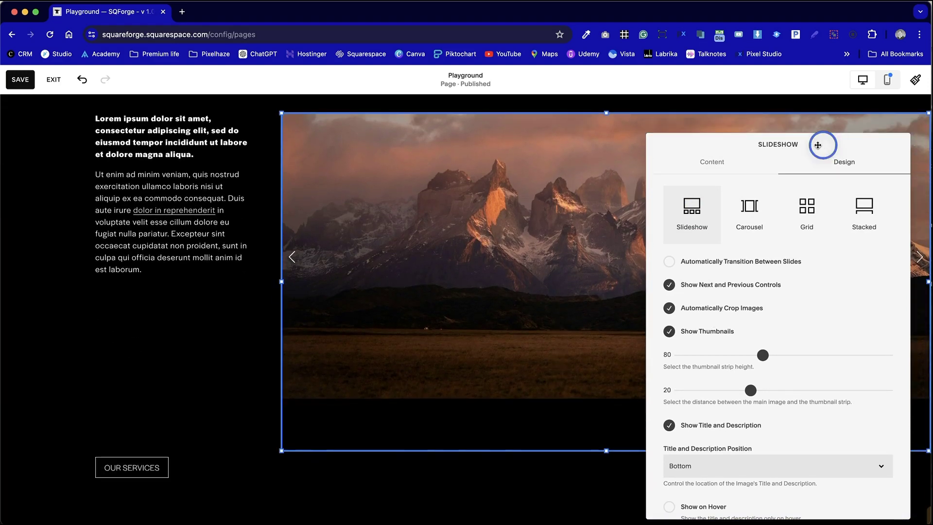
pyautogui.moveTo(818, 145); pyautogui.dragTo(649, 145)
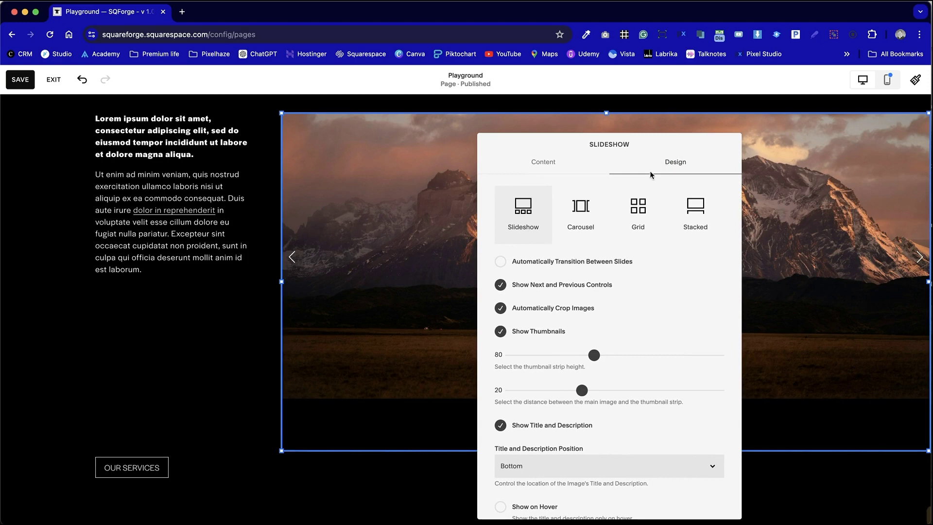
pyautogui.click(597, 201)
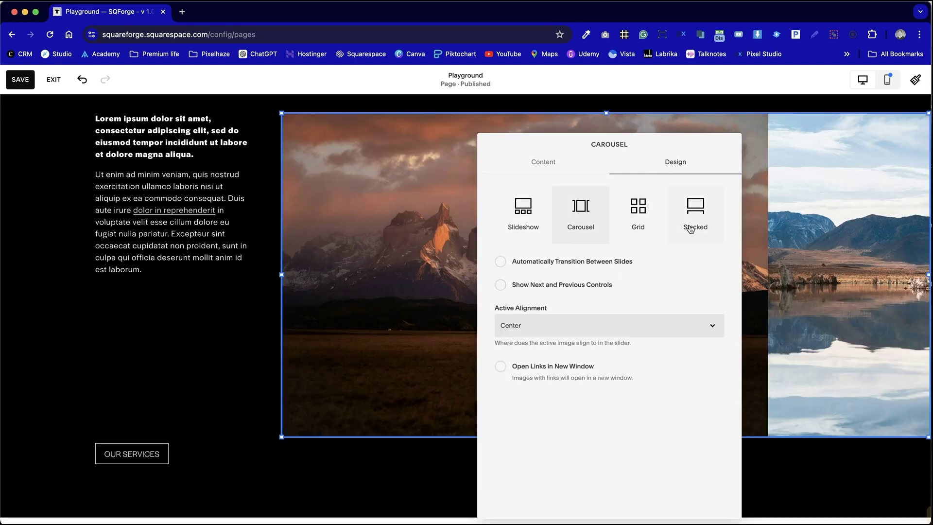
pyautogui.click(645, 210)
pyautogui.click(711, 212)
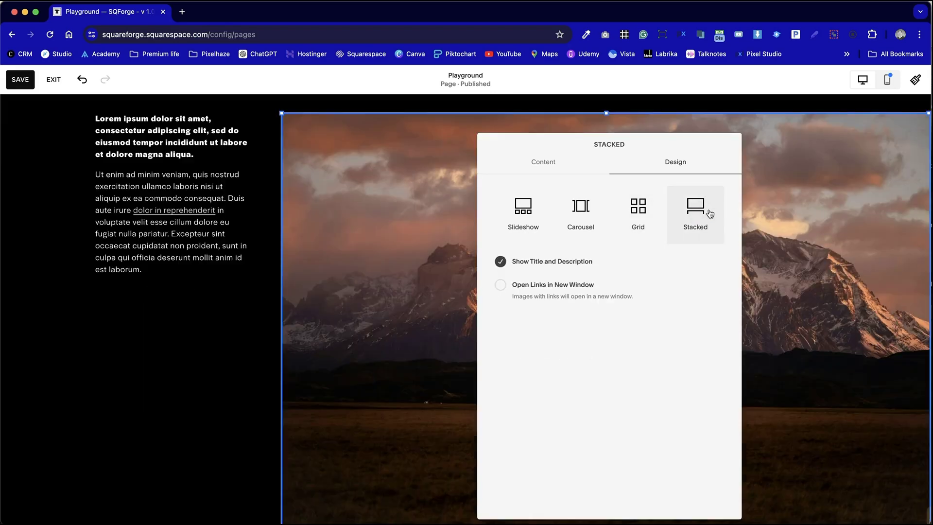
pyautogui.scroll(-12, 389, 363)
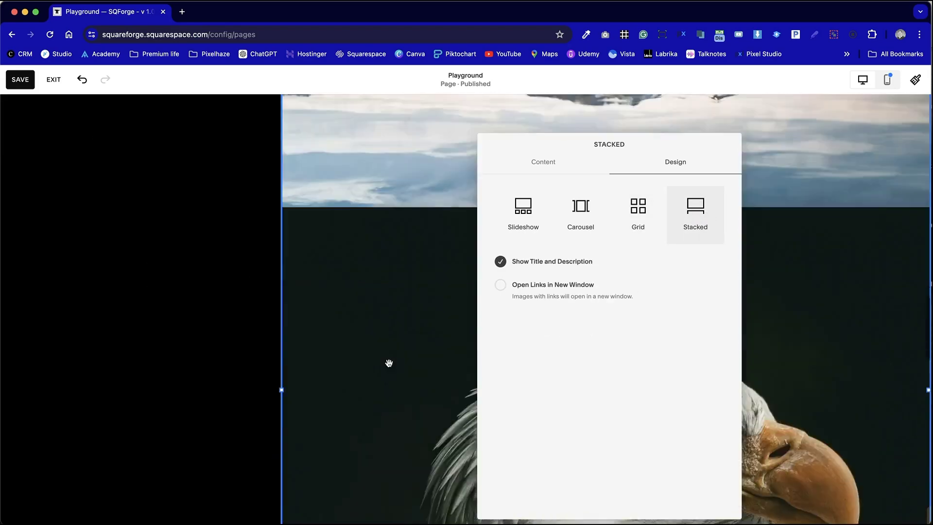
pyautogui.scroll(15, 389, 363)
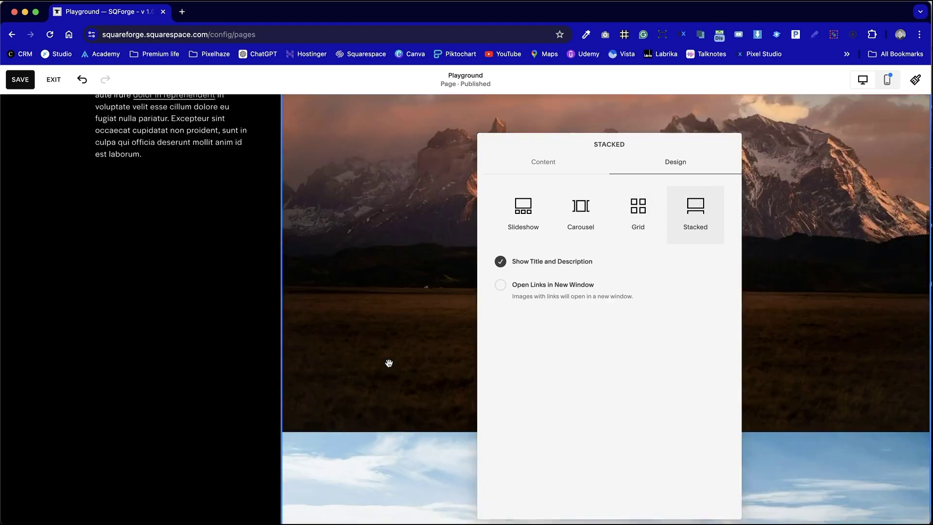
pyautogui.click(622, 213)
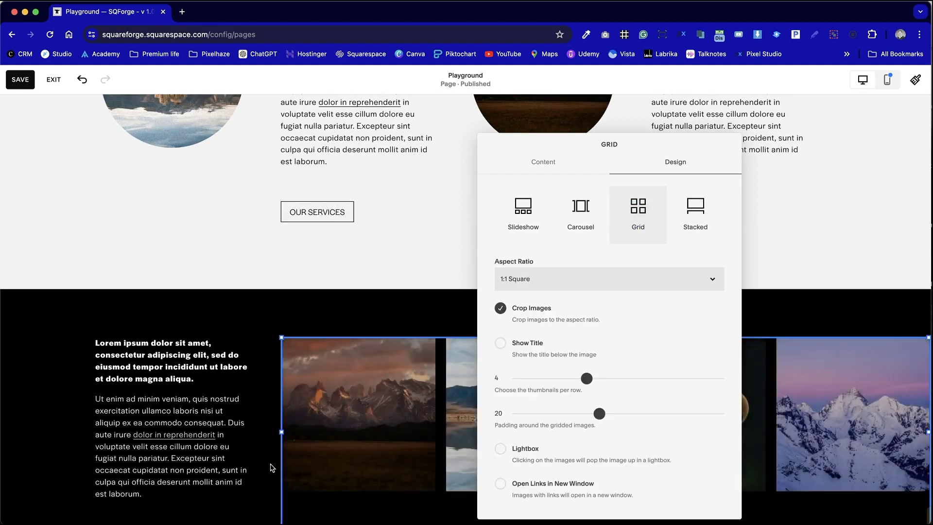
pyautogui.scroll(-2, 270, 466)
pyautogui.click(270, 466)
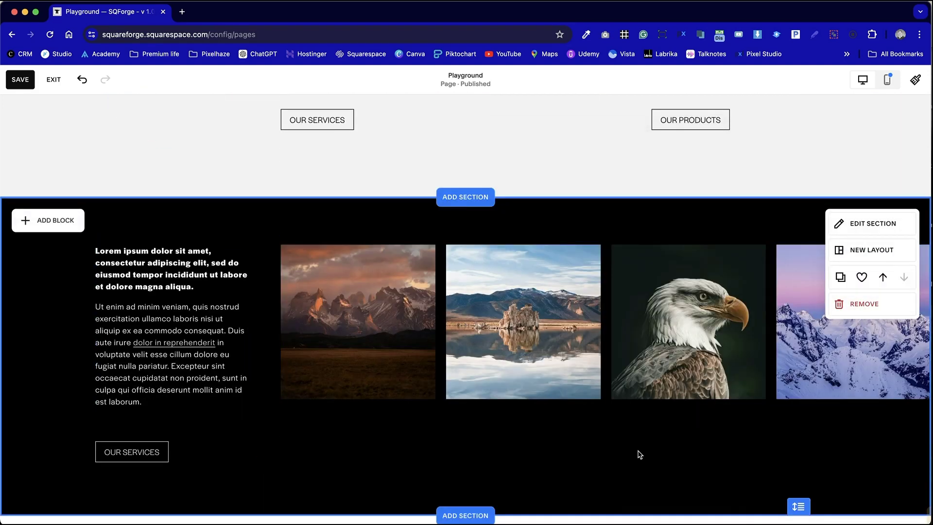
# - In mobile view, widen the text block across the column and shift the OUR SERVICES button left
pyautogui.click(889, 80)
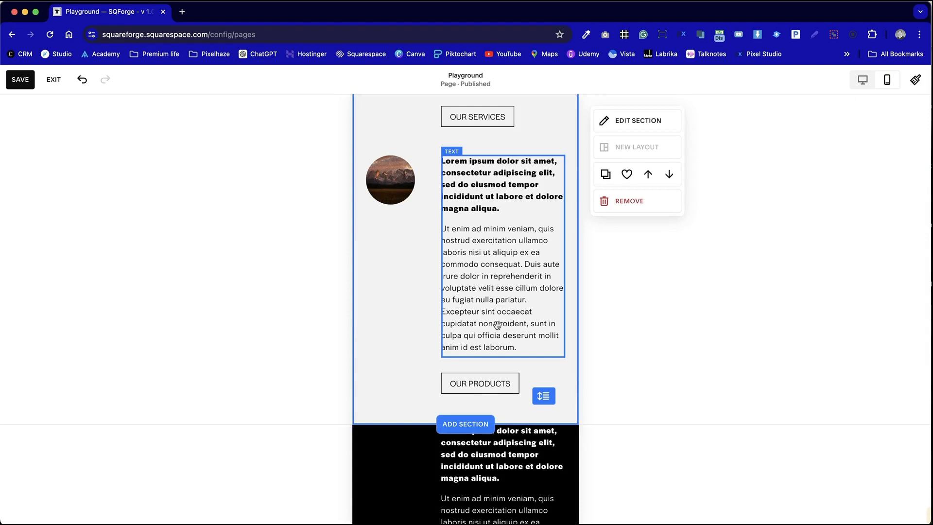
pyautogui.scroll(-3, 497, 325)
pyautogui.scroll(-5, 497, 324)
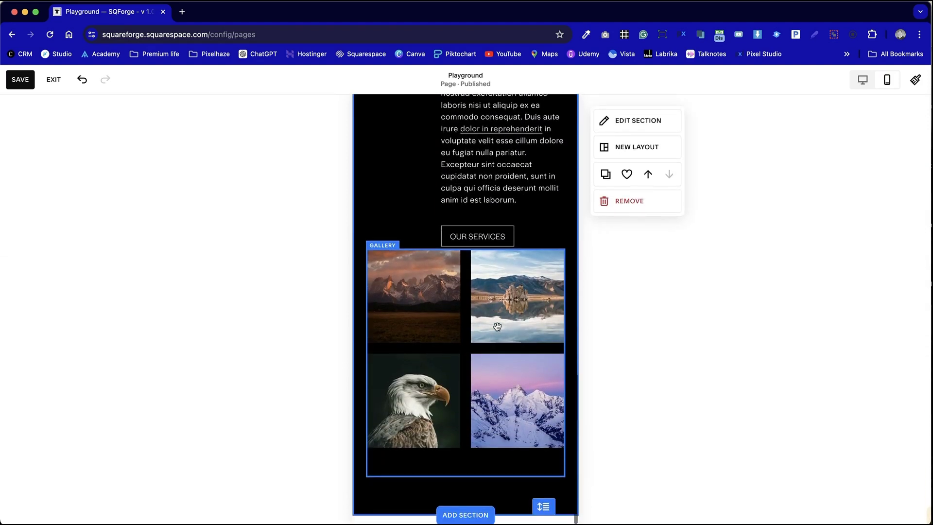
pyautogui.click(502, 380)
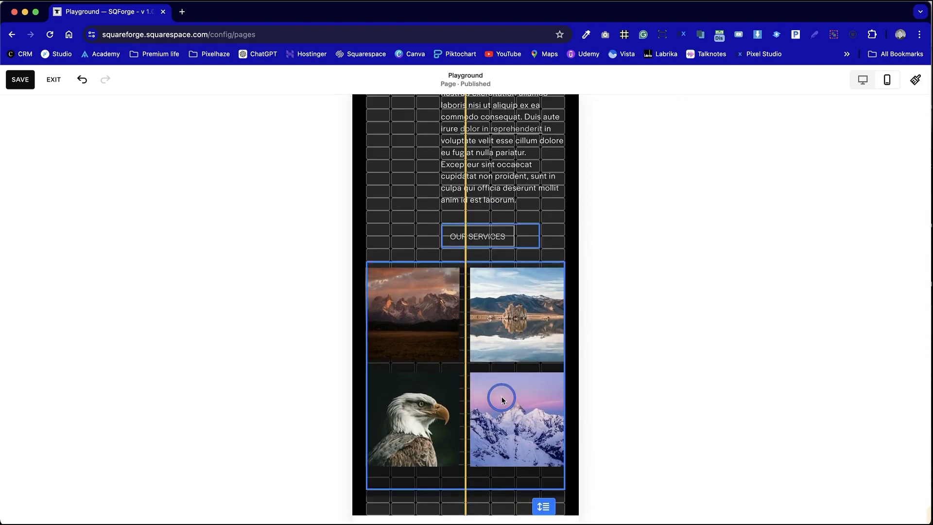
pyautogui.scroll(4, 501, 389)
pyautogui.click(436, 276)
pyautogui.moveTo(436, 276); pyautogui.dragTo(378, 269)
pyautogui.moveTo(464, 174); pyautogui.dragTo(465, 228)
pyautogui.moveTo(483, 403); pyautogui.dragTo(416, 408)
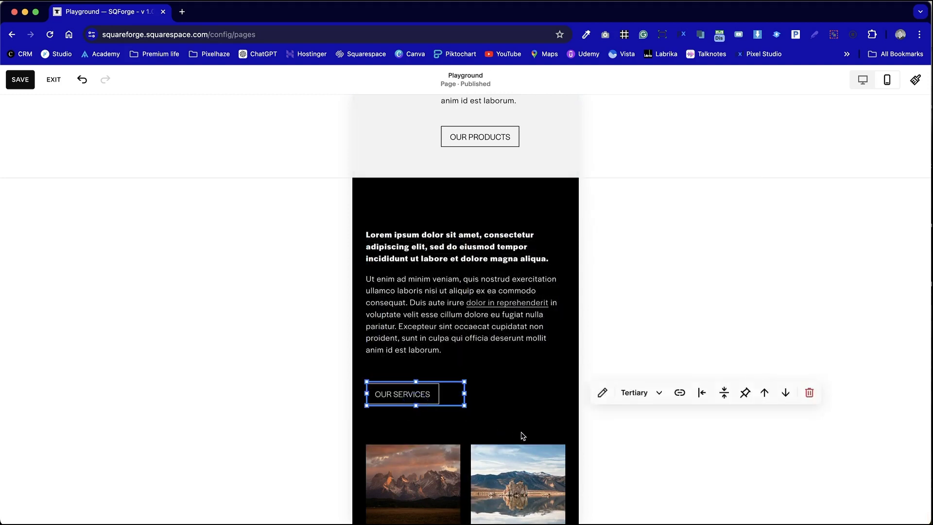
# - Move the four-image gallery to the top of the mobile section, with the text and button below
pyautogui.click(517, 450)
pyautogui.scroll(-2, 510, 437)
pyautogui.scroll(2, 508, 447)
pyautogui.moveTo(508, 444); pyautogui.dragTo(502, 168)
pyautogui.moveTo(491, 213); pyautogui.dragTo(489, 310)
pyautogui.moveTo(457, 146); pyautogui.dragTo(454, 430)
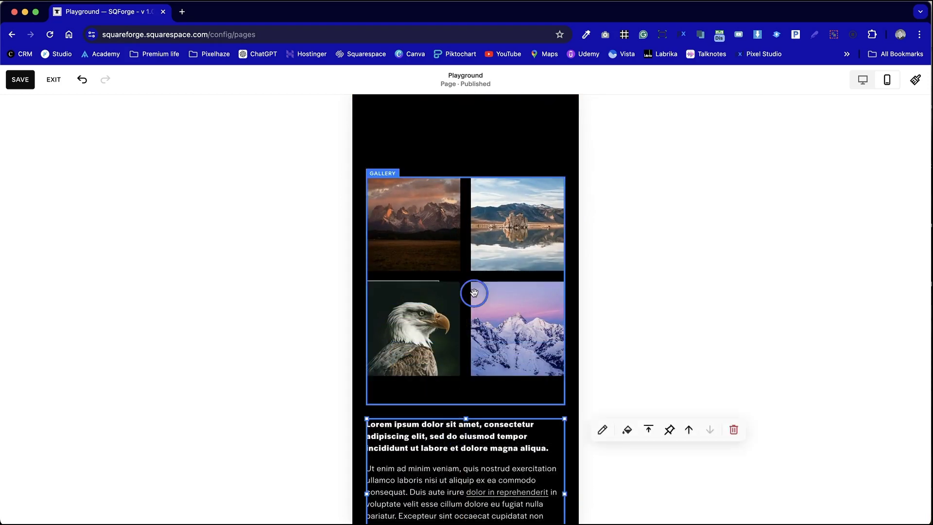
pyautogui.moveTo(473, 291); pyautogui.dragTo(394, 333)
pyautogui.moveTo(372, 295); pyautogui.dragTo(371, 392)
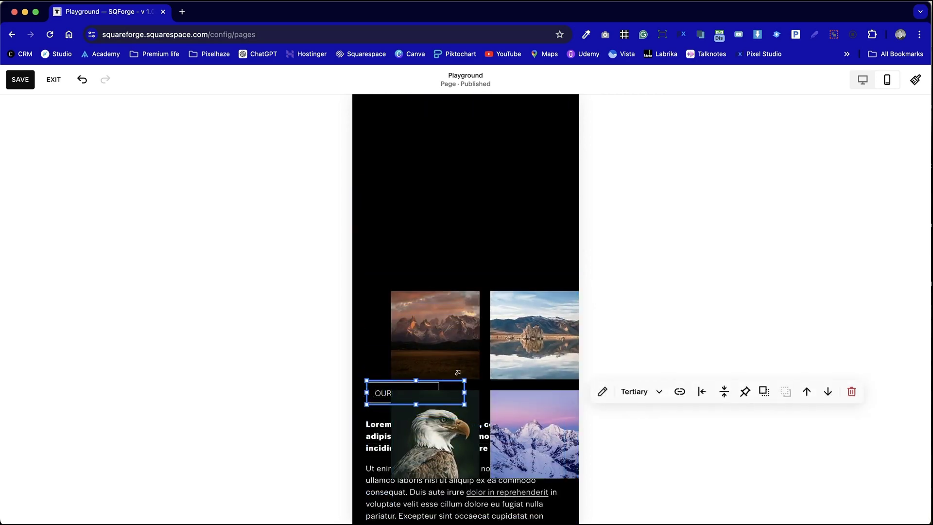
pyautogui.moveTo(463, 350); pyautogui.dragTo(443, 152)
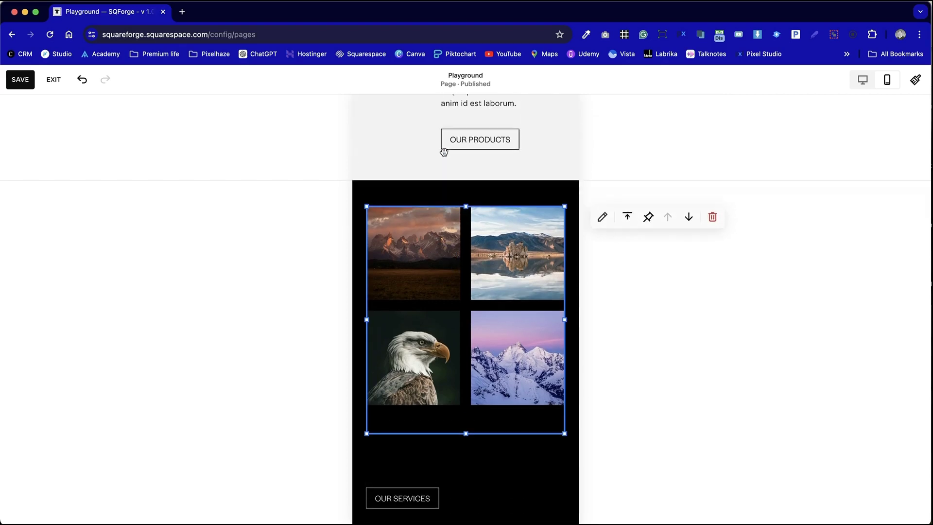
# - Place the paragraph directly under the gallery, then the OUR SERVICES button, and fit the section height
pyautogui.scroll(-4, 651, 362)
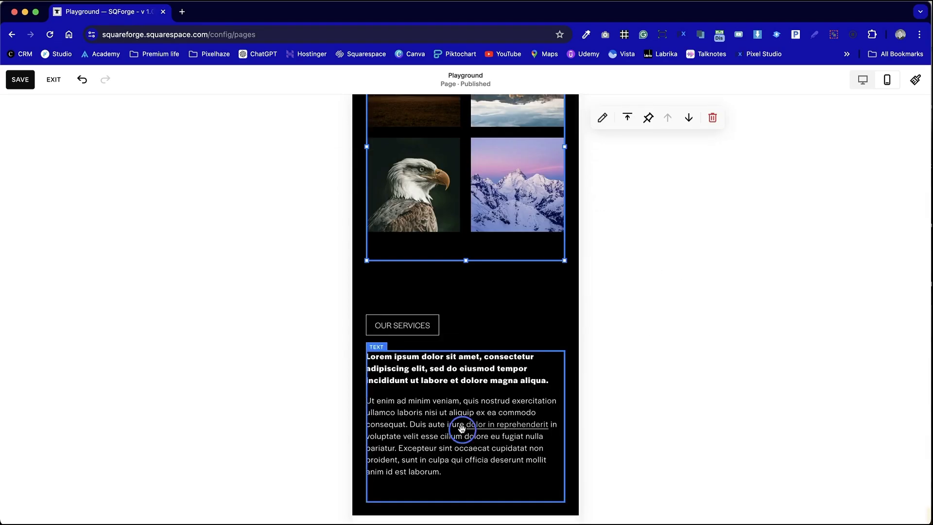
pyautogui.moveTo(402, 427); pyautogui.dragTo(411, 365)
pyautogui.moveTo(405, 324); pyautogui.dragTo(393, 502)
pyautogui.moveTo(429, 421); pyautogui.dragTo(428, 332)
pyautogui.moveTo(429, 500); pyautogui.dragTo(430, 405)
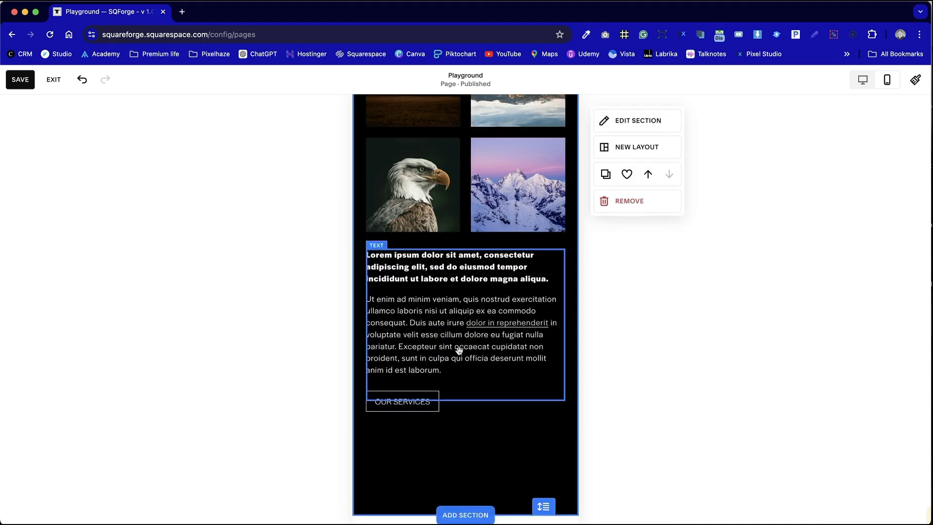
pyautogui.moveTo(443, 348); pyautogui.dragTo(443, 358)
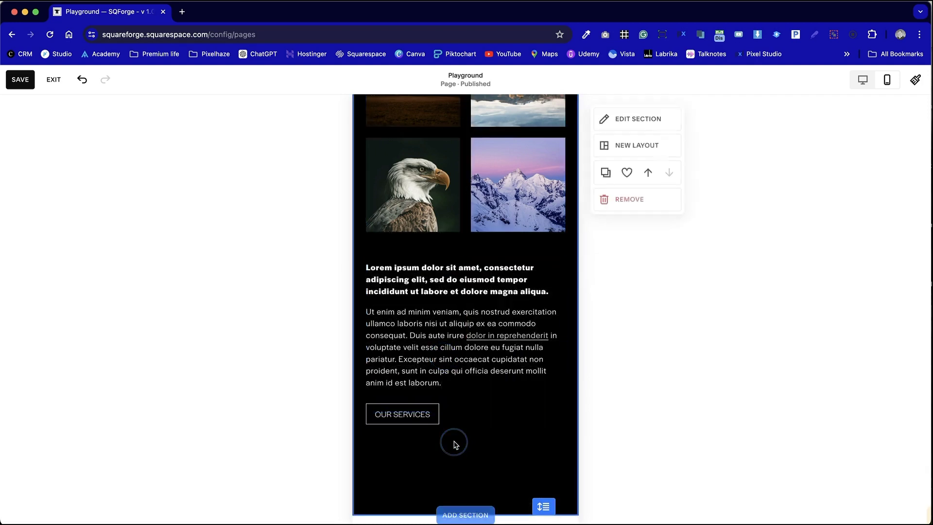
pyautogui.click(542, 506)
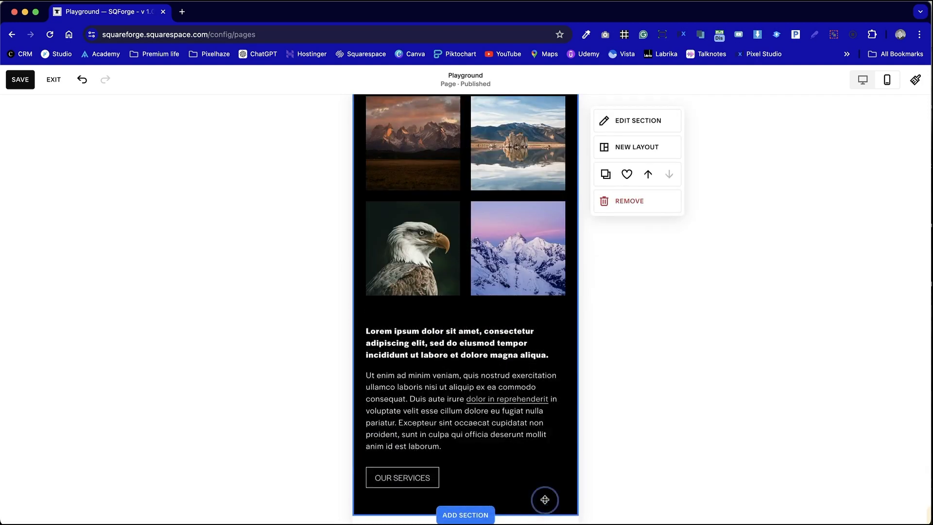
# - Select the paragraph, gallery and dark section blocks, nudging the gallery to test its placement
pyautogui.click(527, 387)
pyautogui.click(536, 313)
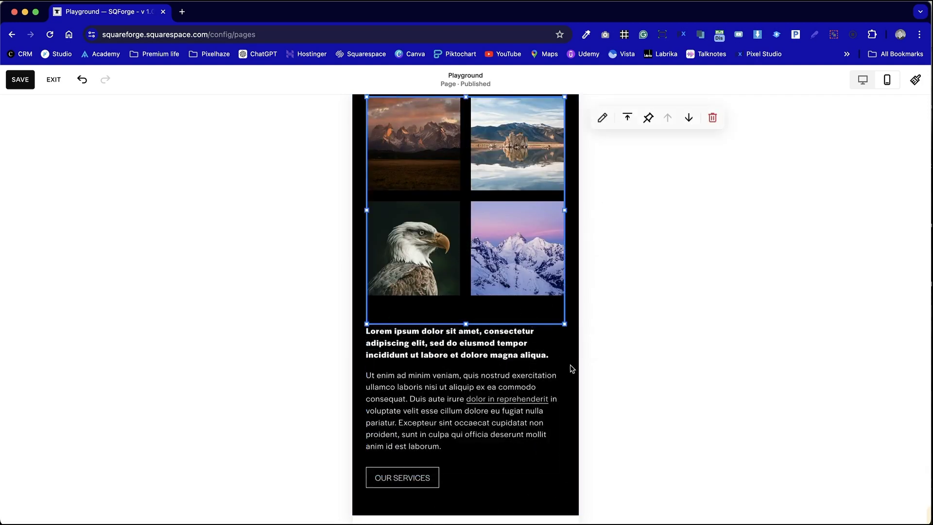
pyautogui.moveTo(472, 320)
pyautogui.mouseDown()
pyautogui.moveTo(462, 298)
pyautogui.moveTo(486, 315)
pyautogui.mouseUp()
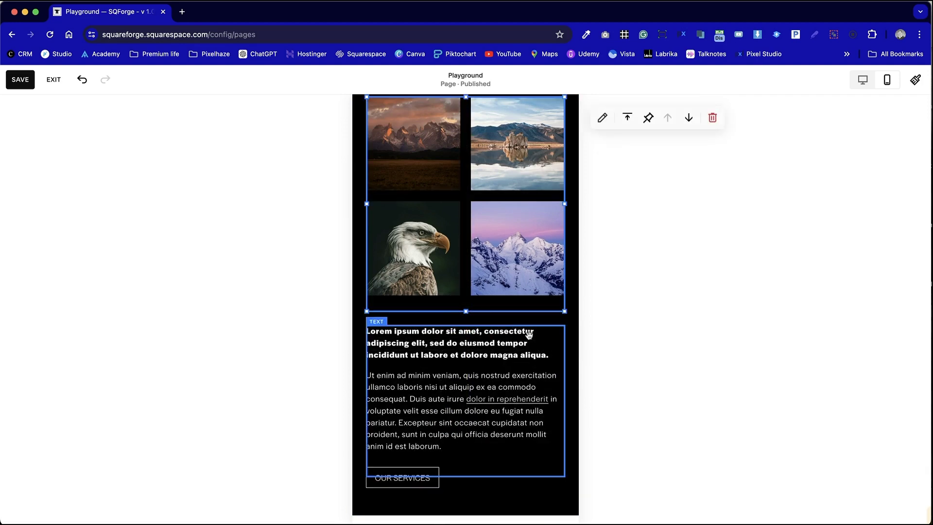
pyautogui.click(577, 334)
pyautogui.scroll(3, 575, 330)
pyautogui.click(420, 305)
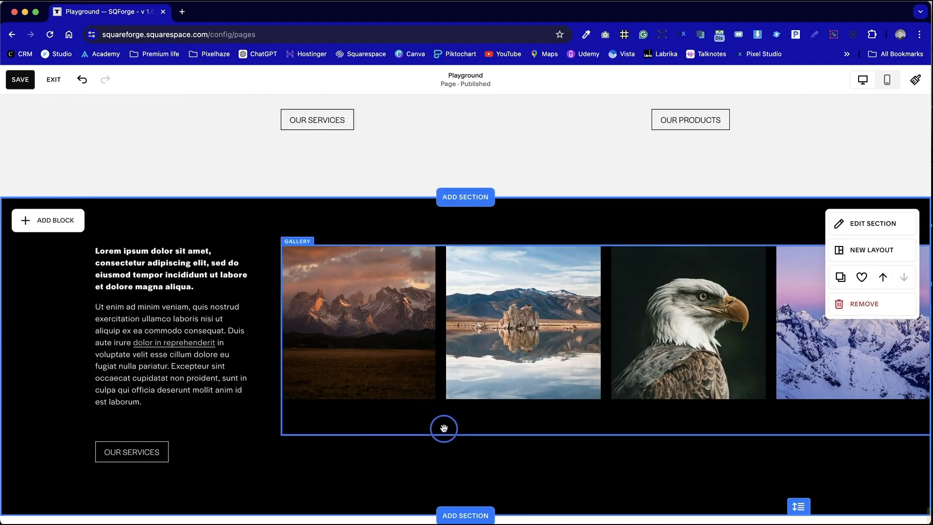
pyautogui.click(455, 476)
# - Recheck the mobile stacking of gallery, text and button, then return to desktop view
pyautogui.click(894, 88)
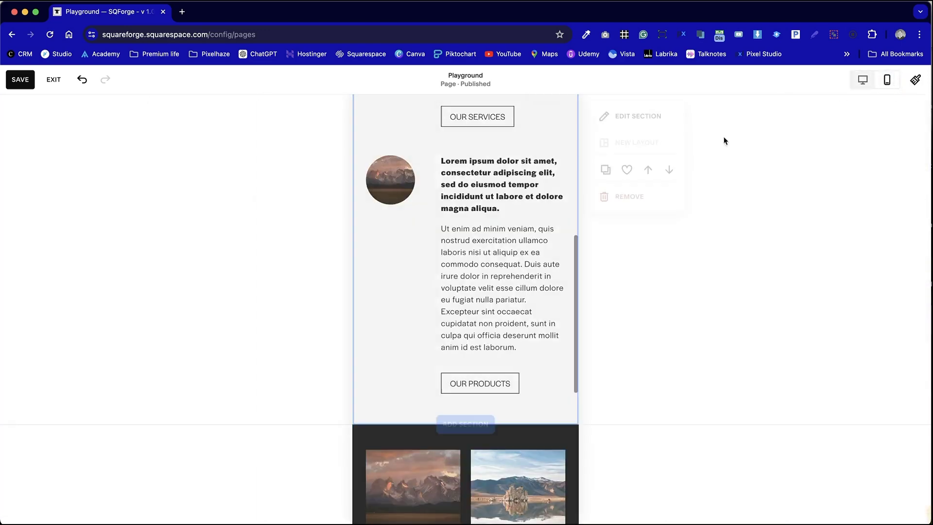
pyautogui.scroll(-8, 520, 314)
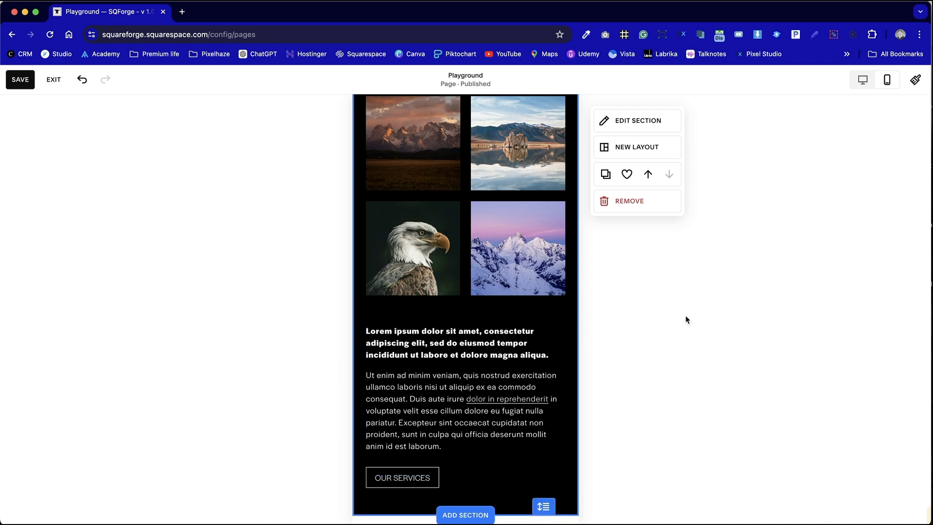
pyautogui.click(862, 80)
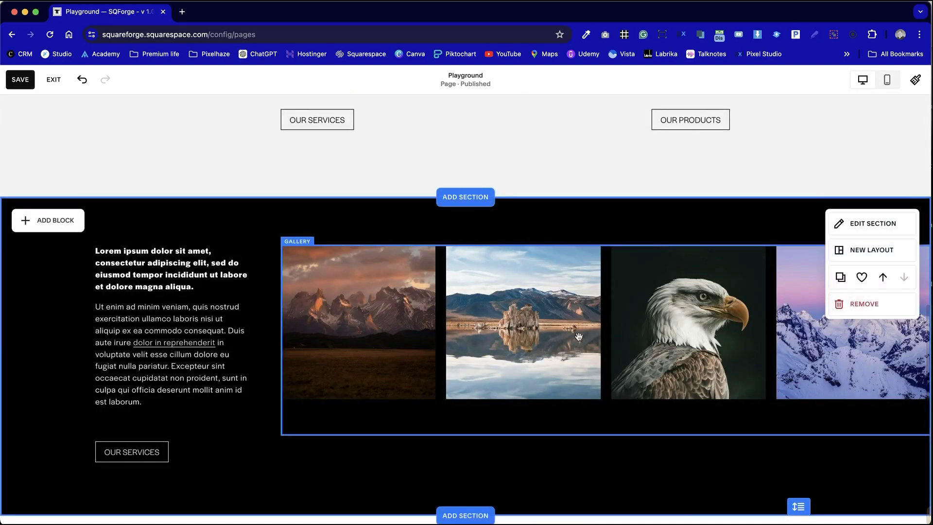